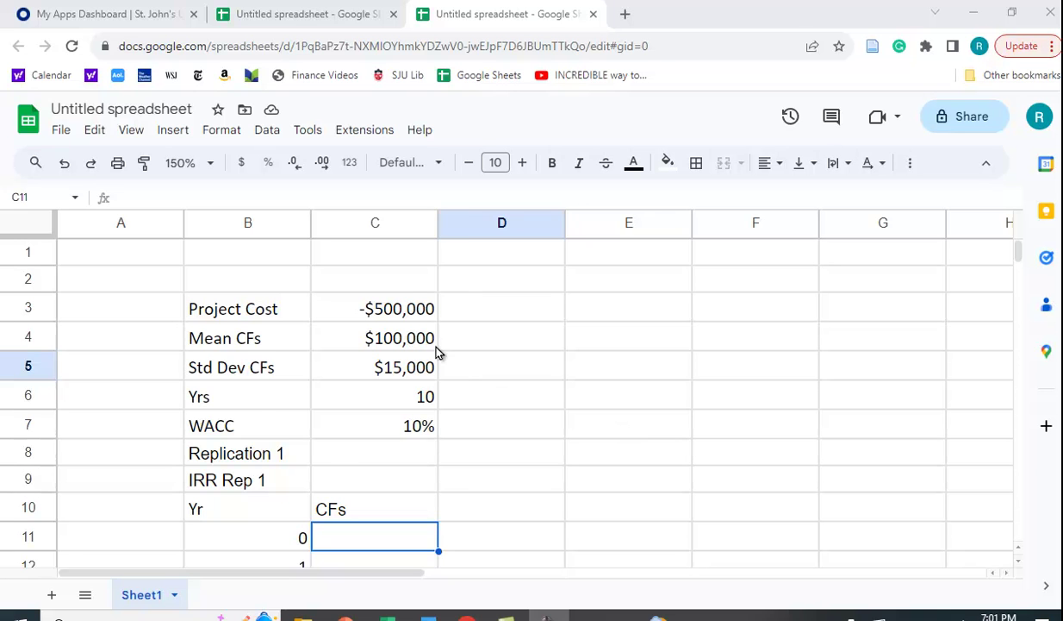
Step: Link the year 0 cash flow in C11 to the project cost with =C3
scroll(479, 390, "down", 2)
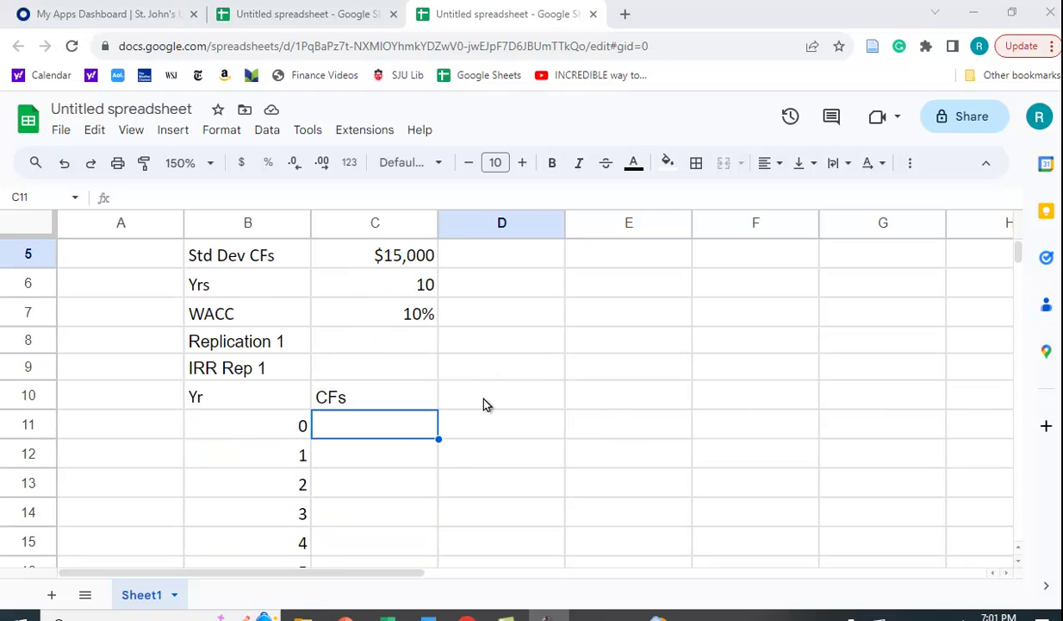
scroll(475, 387, "up", 2)
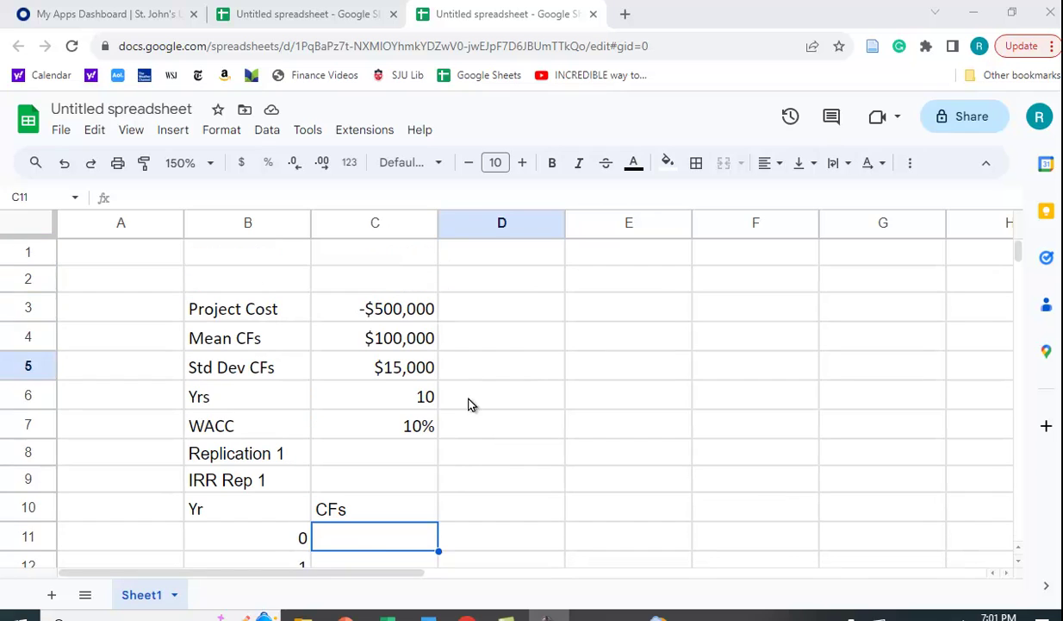
left_click(377, 538)
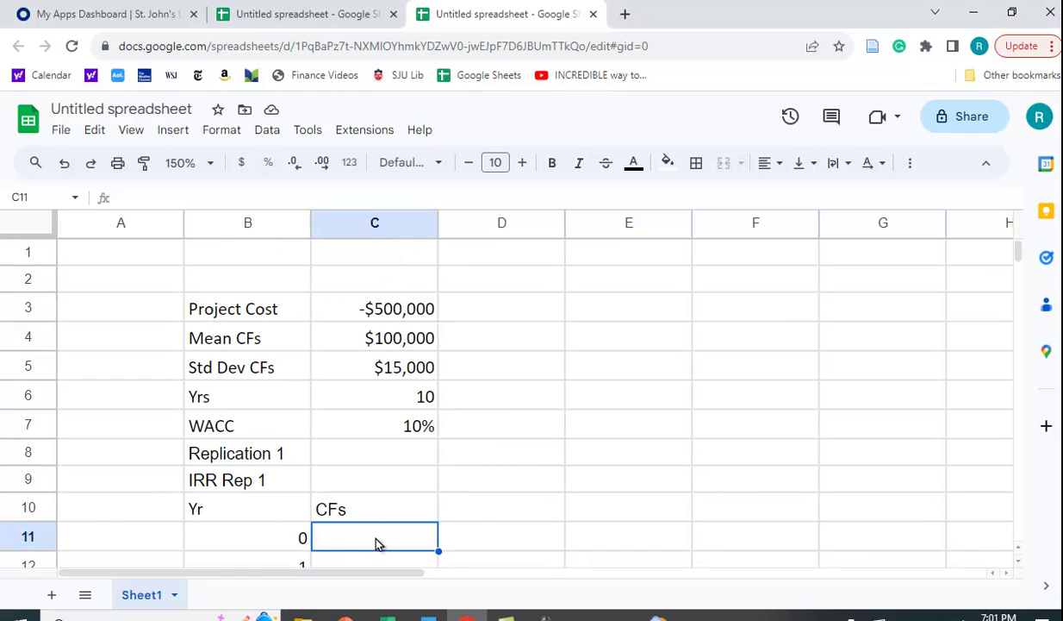
type("=")
left_click(398, 312)
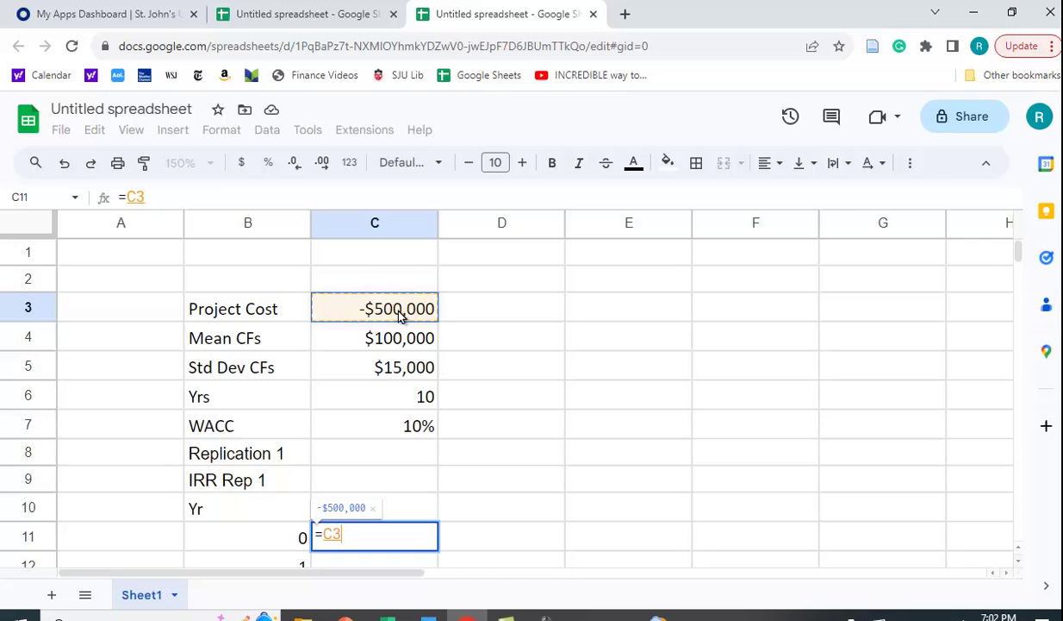
key("Return")
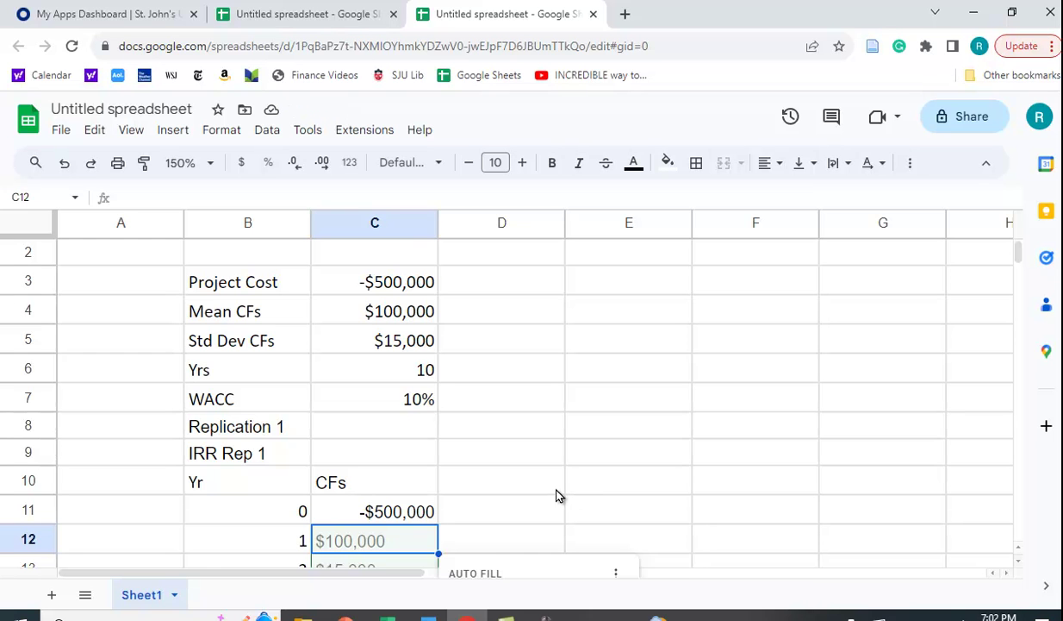
Step: Enter the simulated year 1 cash flow in C12 as =norminv(rand(),C$4,C$5), using the row-locked mean and standard deviation
type("=no")
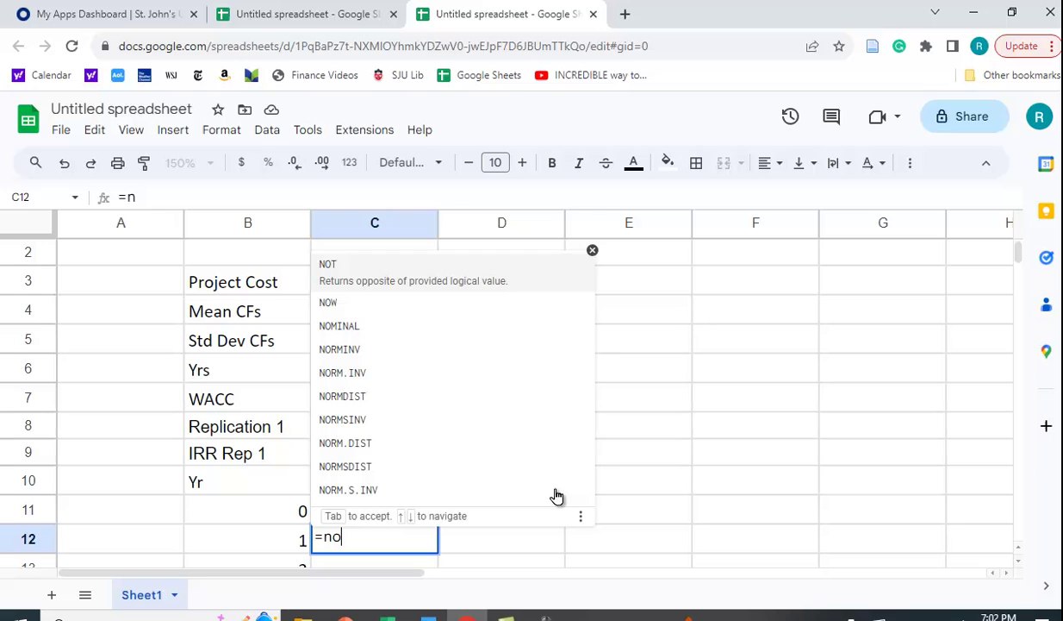
type("rminv(")
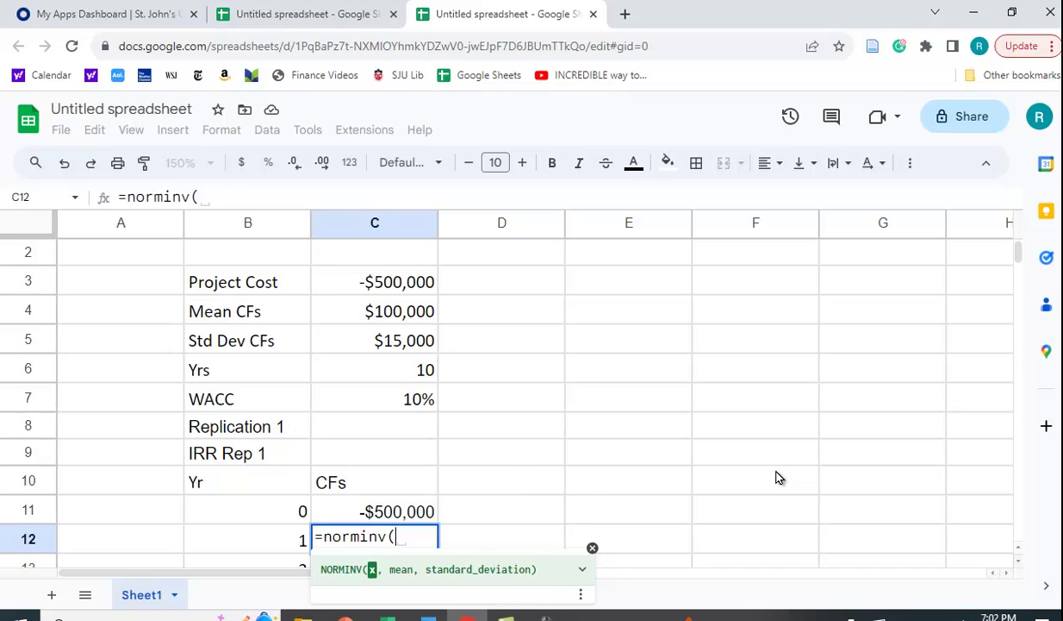
type("rand")
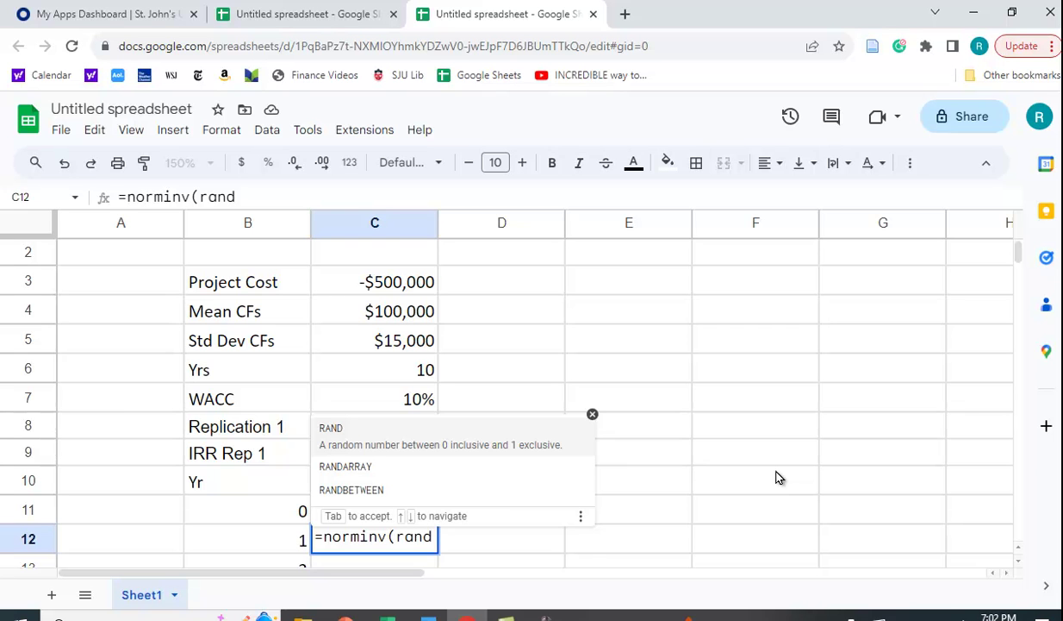
type("(")
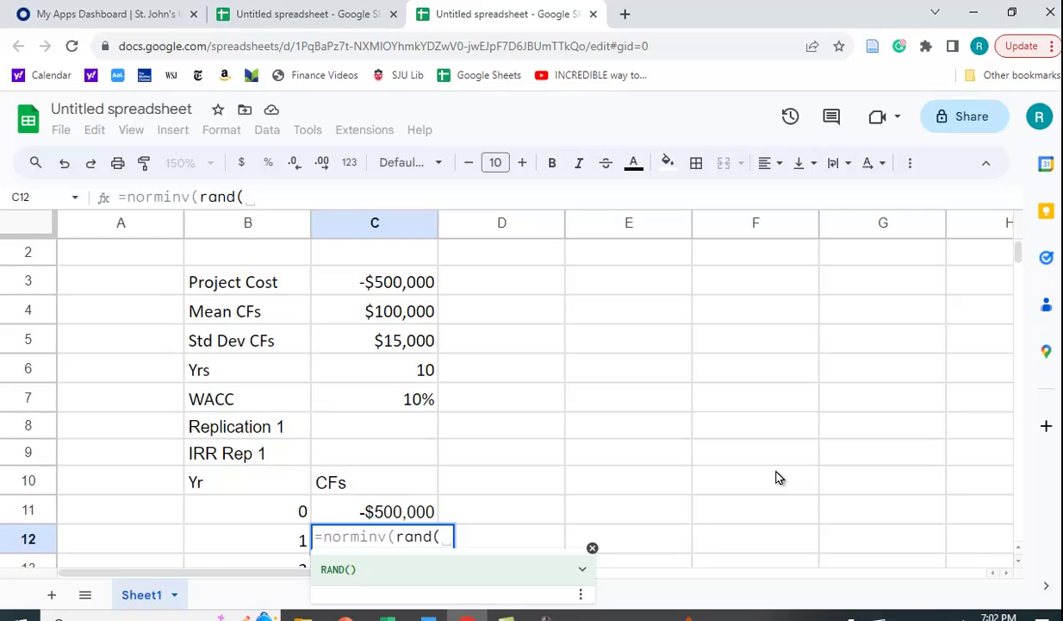
type(")")
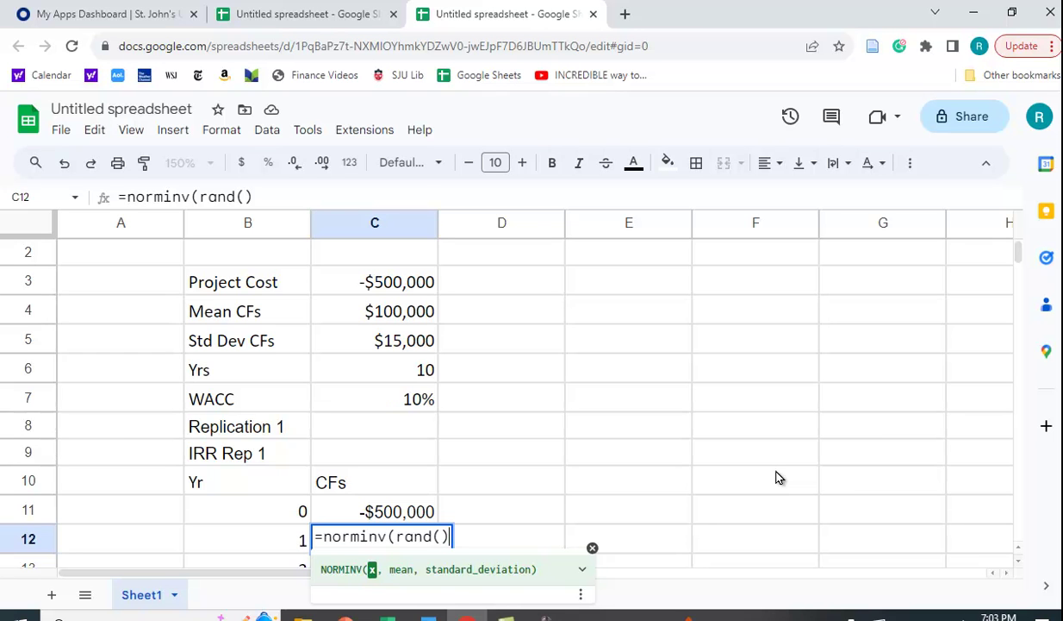
type(",")
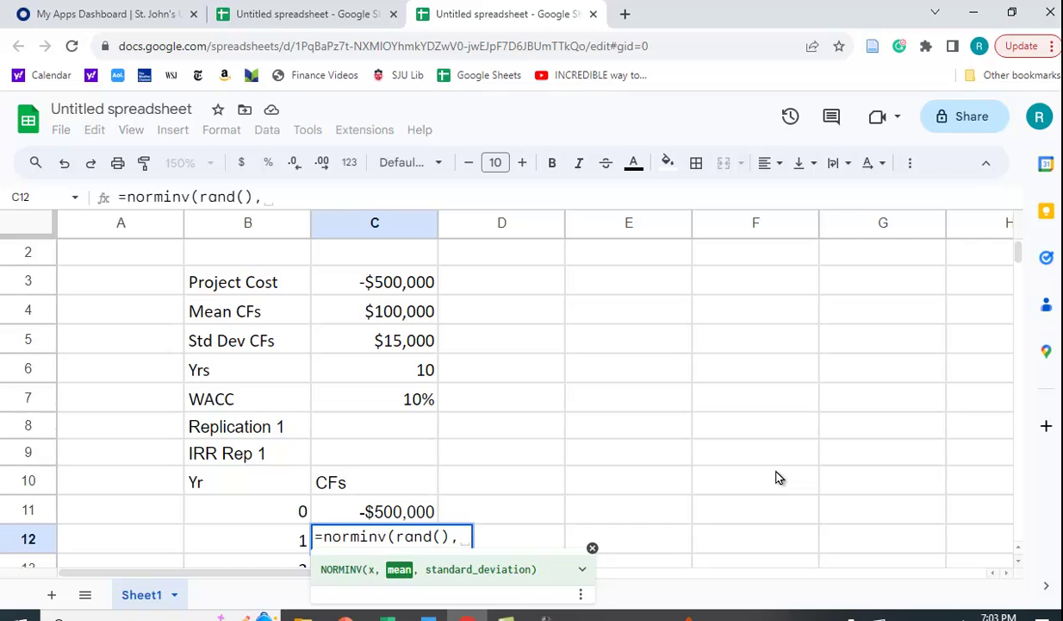
left_click(402, 310)
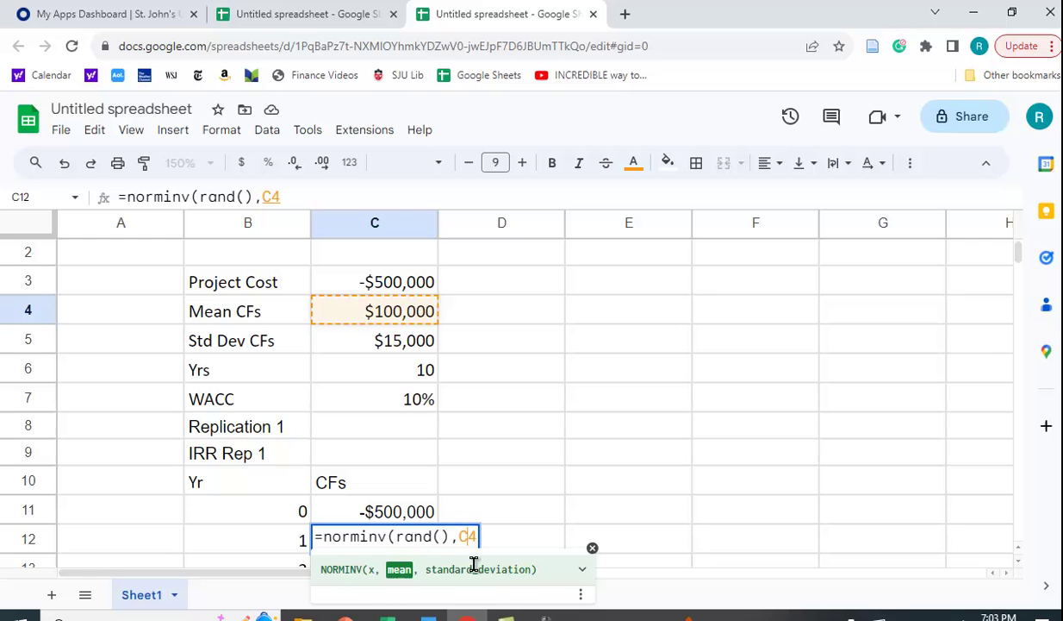
key("F4")
key("F4")
type(",")
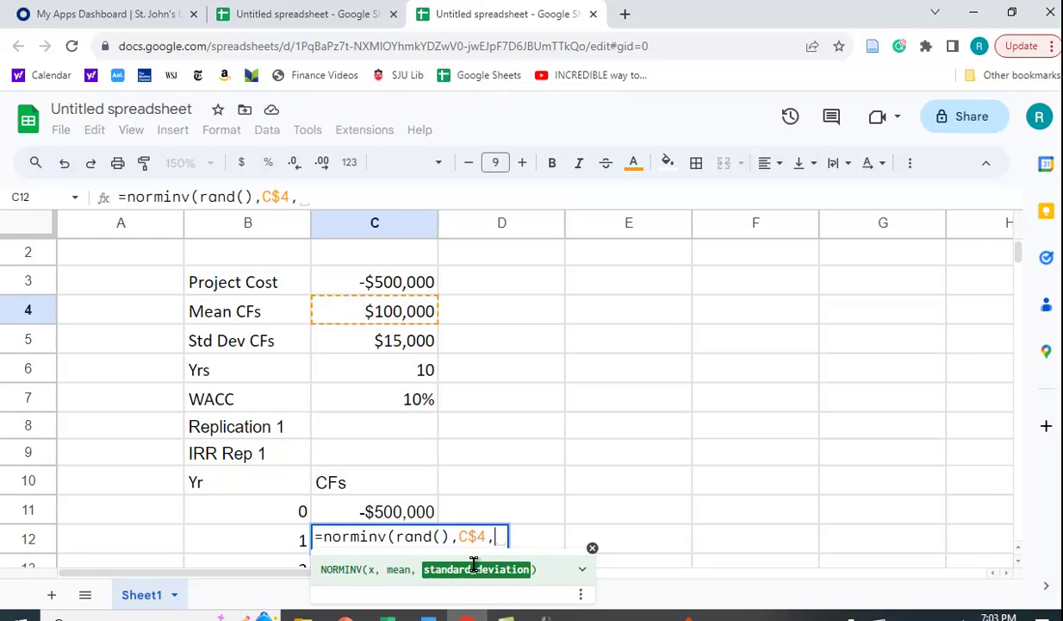
left_click(382, 343)
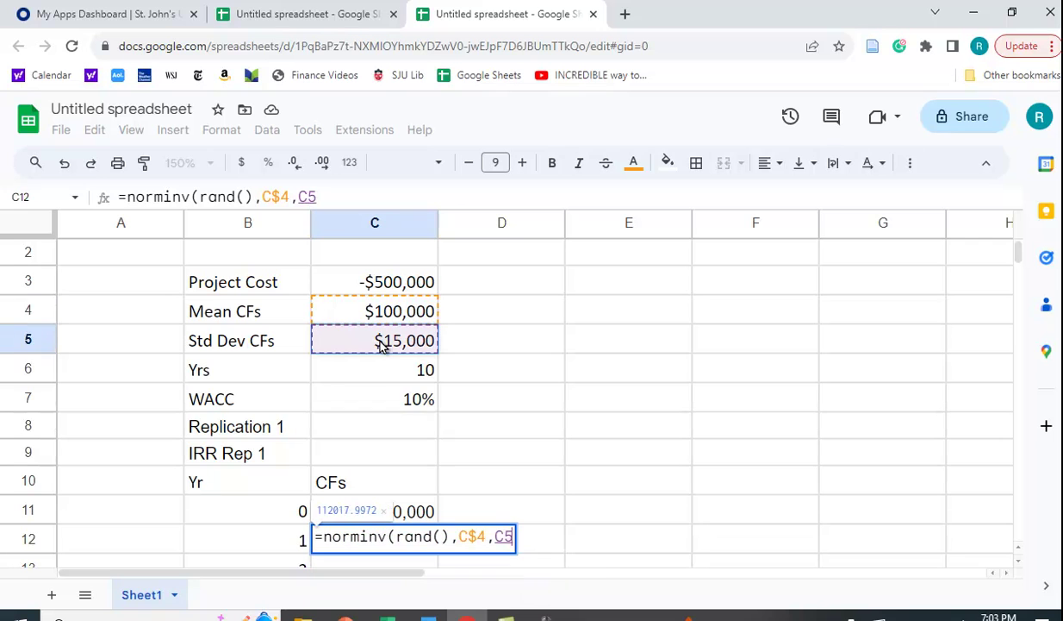
left_click(501, 536)
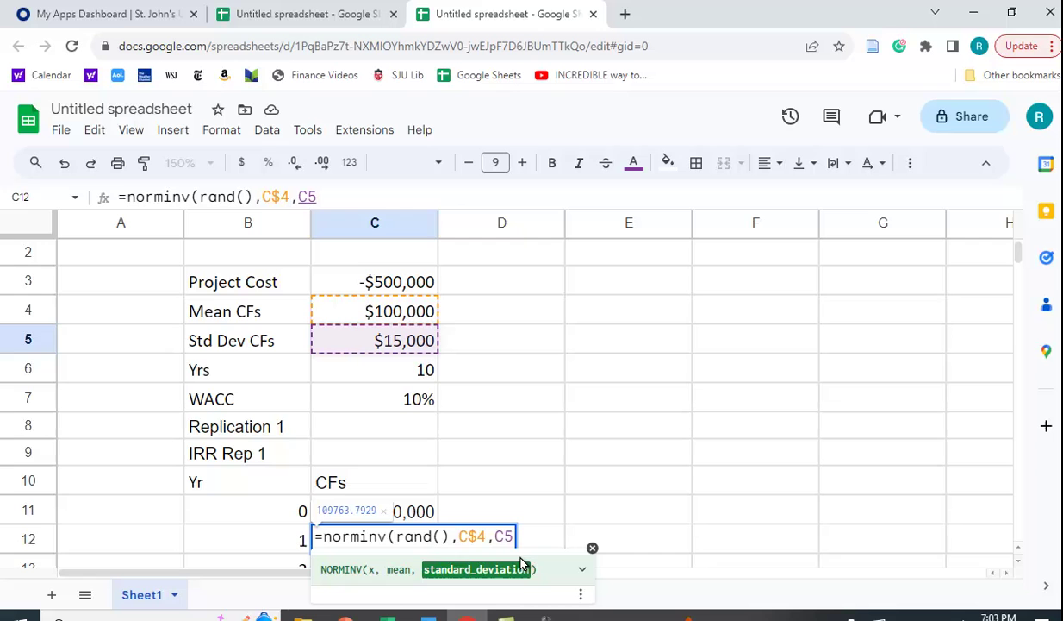
type("$5")
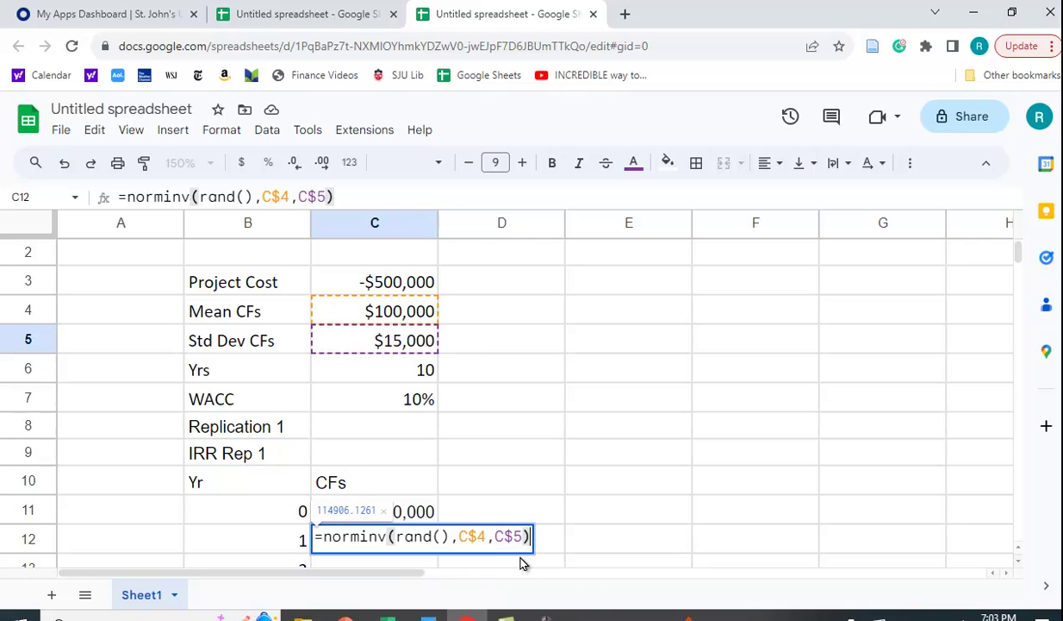
key("Return")
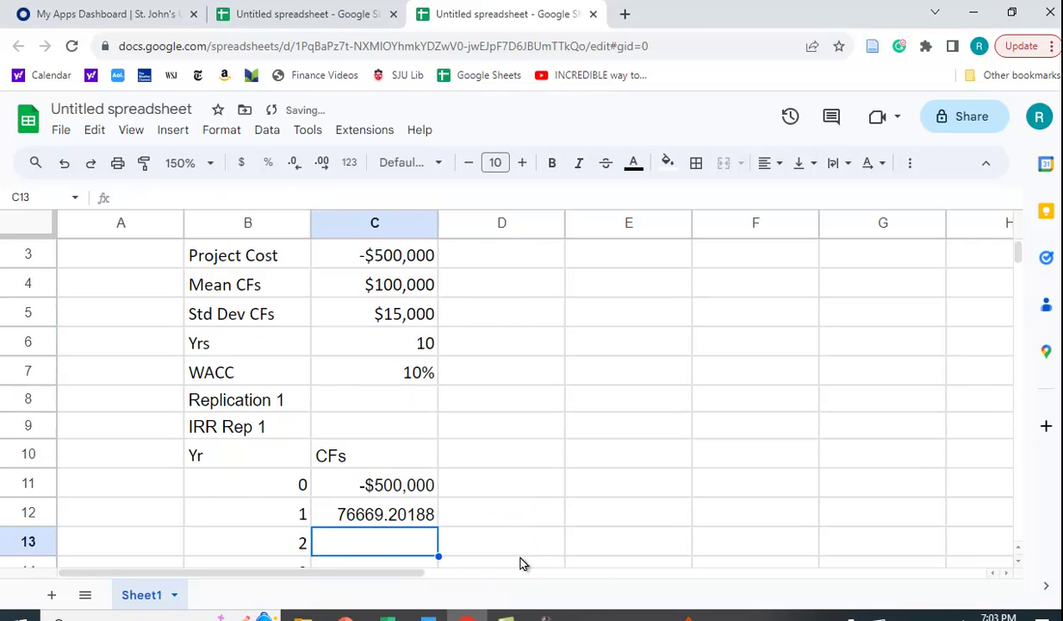
Step: Format the year 1 cash flow in C12 as dollar currency with no decimal places
scroll(499, 543, "up", 1)
scroll(431, 551, "down", 2)
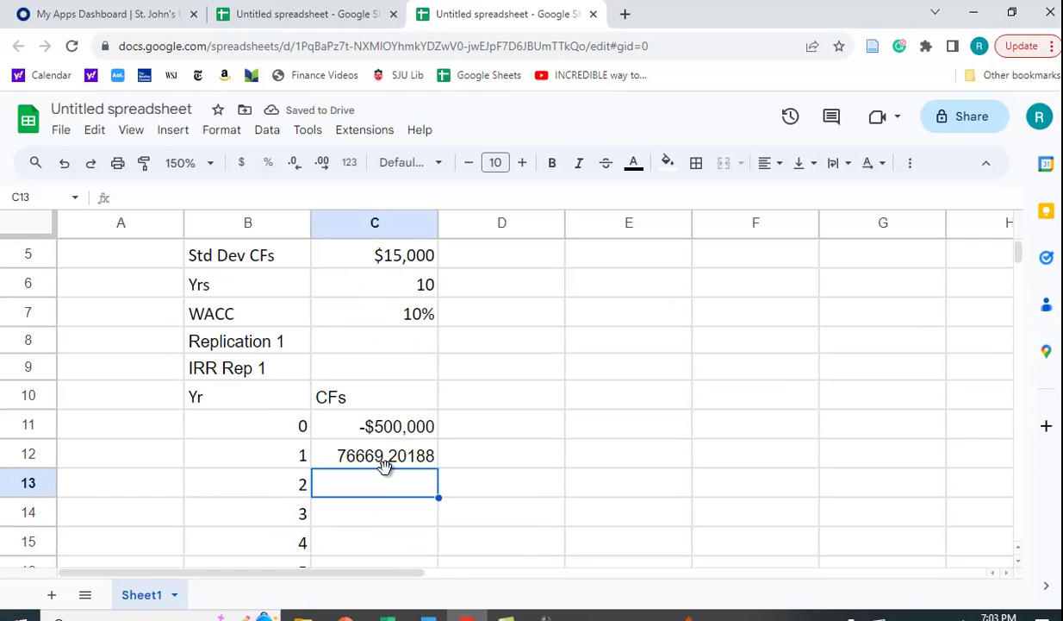
left_click(384, 462)
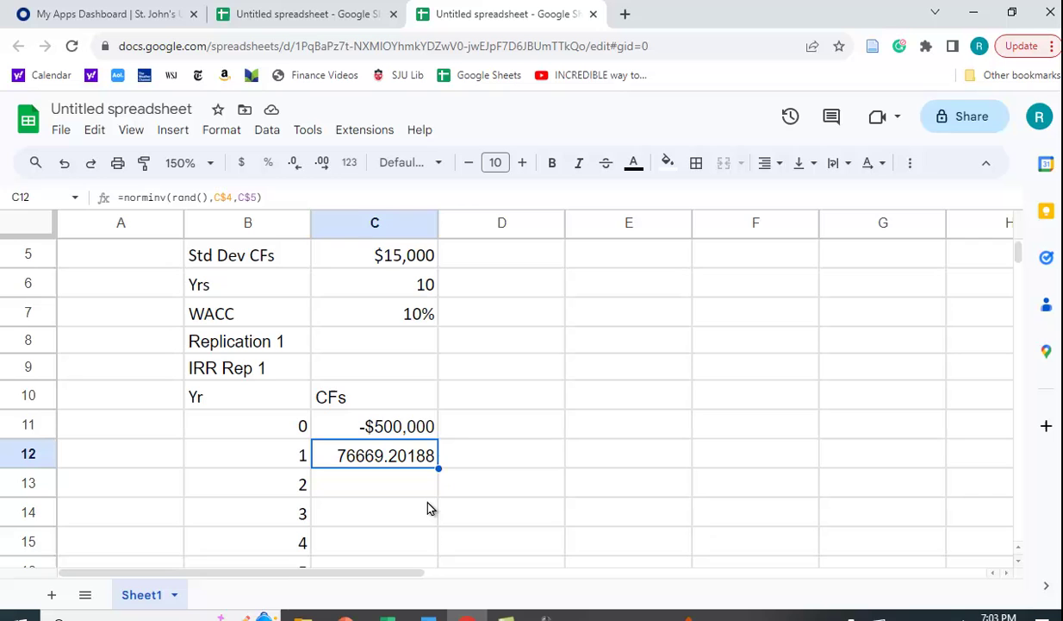
left_click(242, 163)
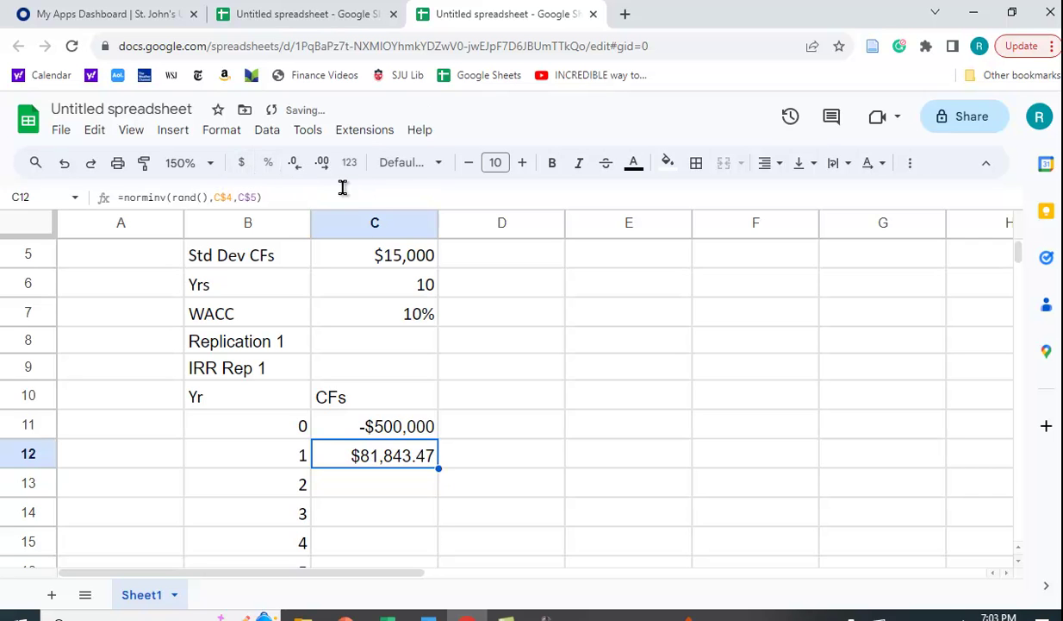
left_click(298, 169)
left_click(300, 170)
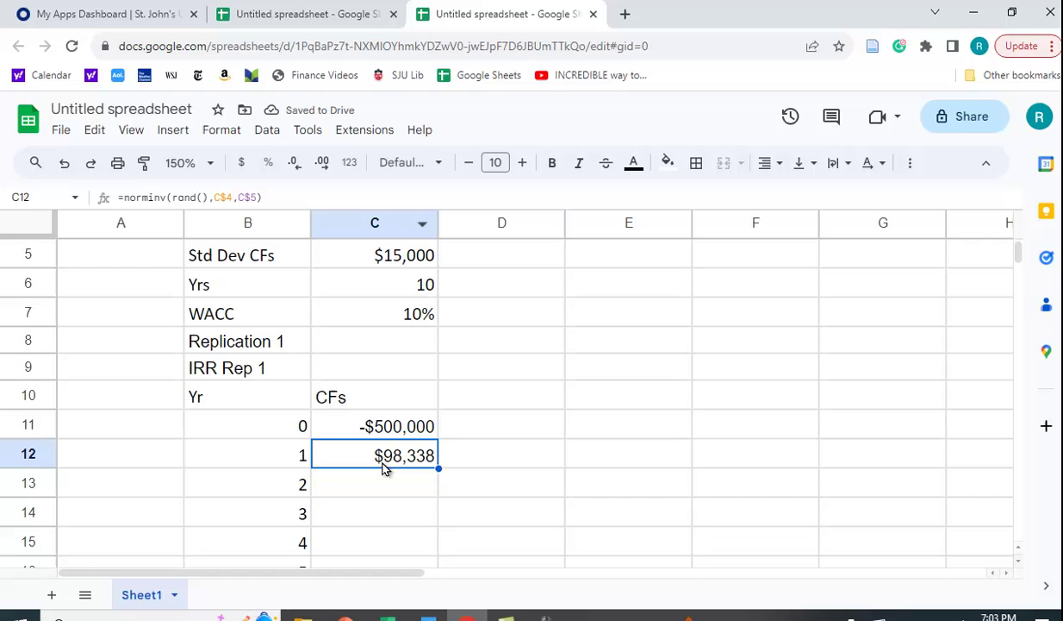
Step: Fill the C12 cash flow formula down through year 10 in C21
left_click_drag(438, 465, 435, 428)
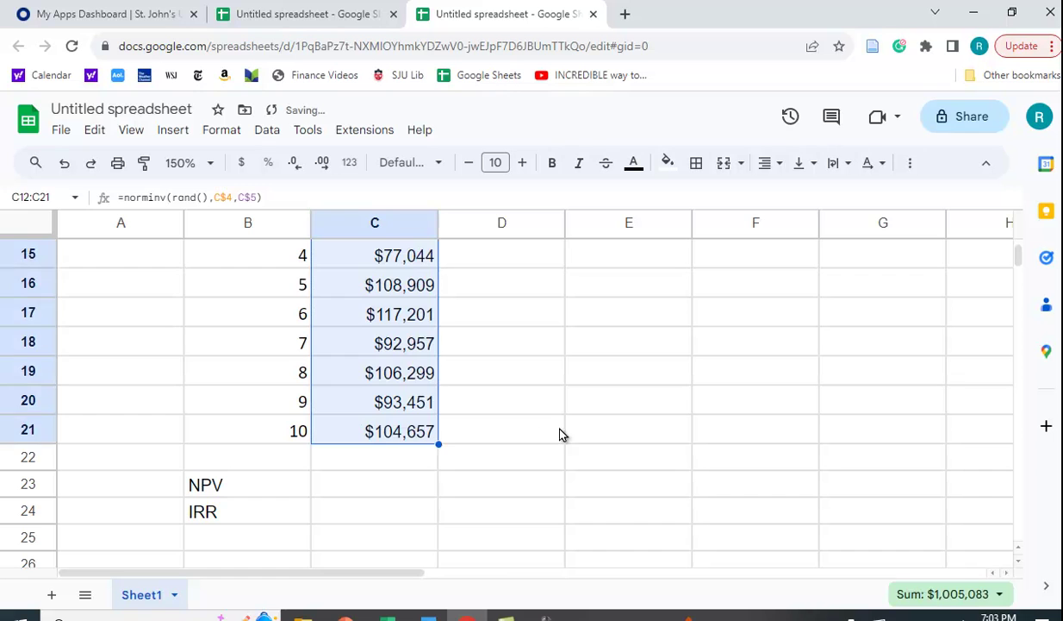
scroll(565, 420, "up", 3)
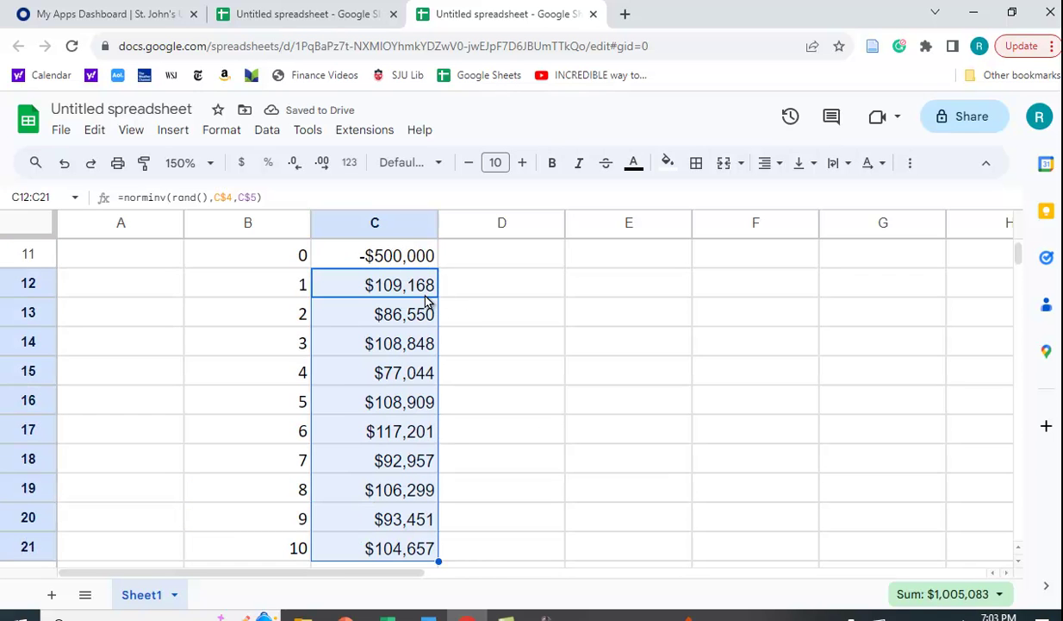
scroll(526, 401, "down", 2)
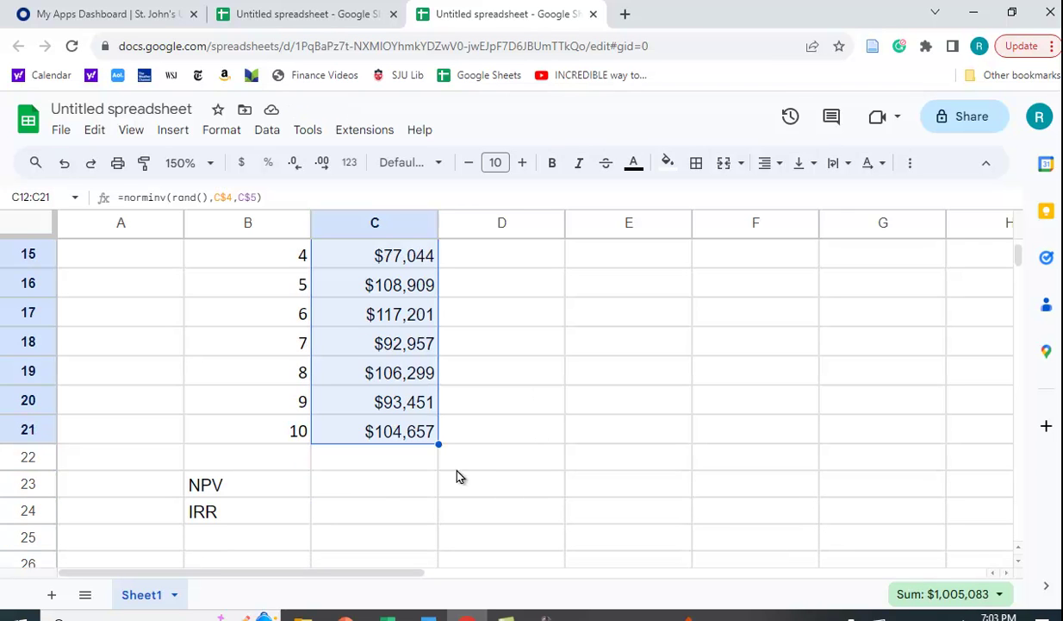
Step: Write an NPV formula in C23 that discounts the cash flows C12:C21 at the WACC in C7
left_click(424, 487)
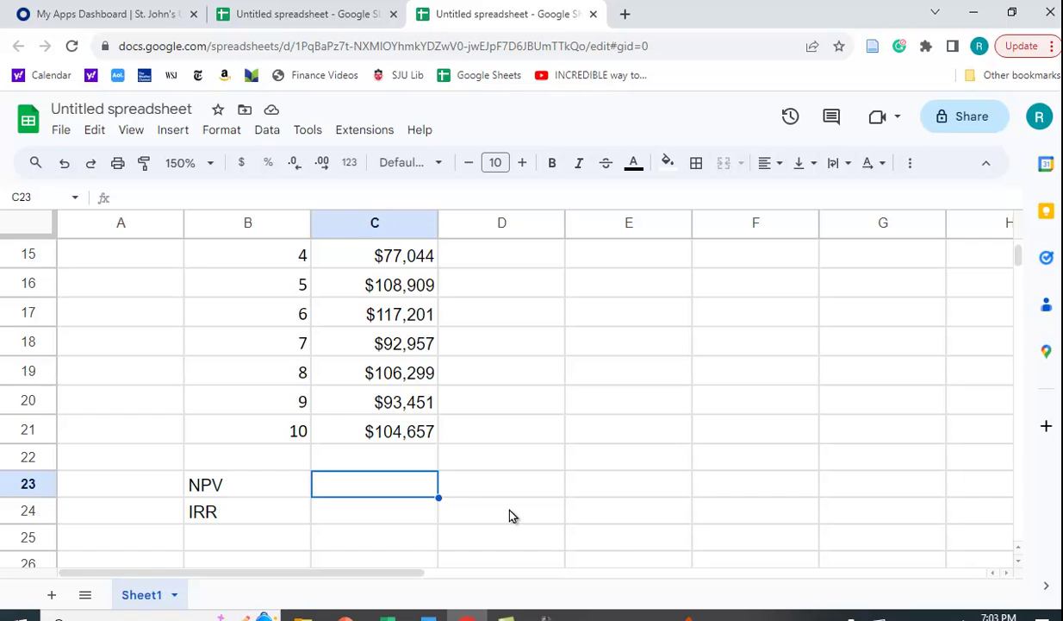
type("=")
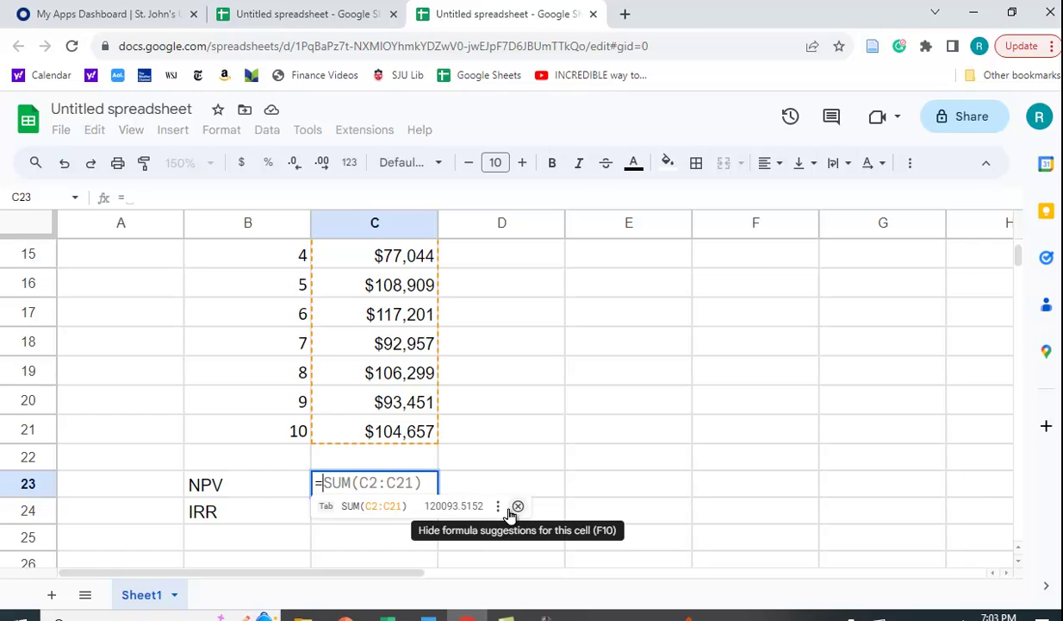
type("npv(")
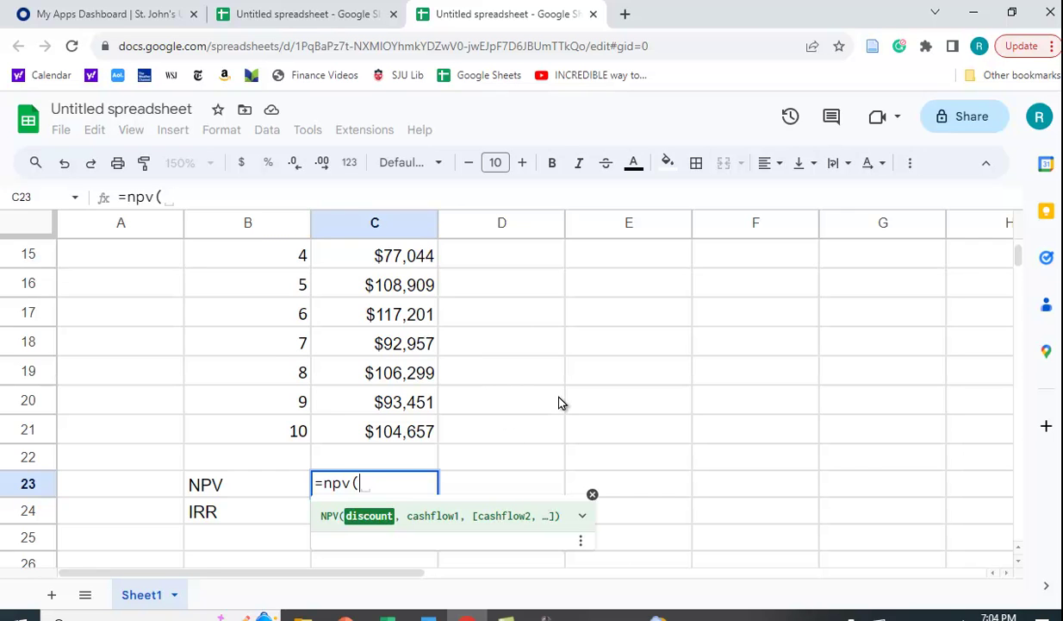
scroll(558, 403, "up", 1)
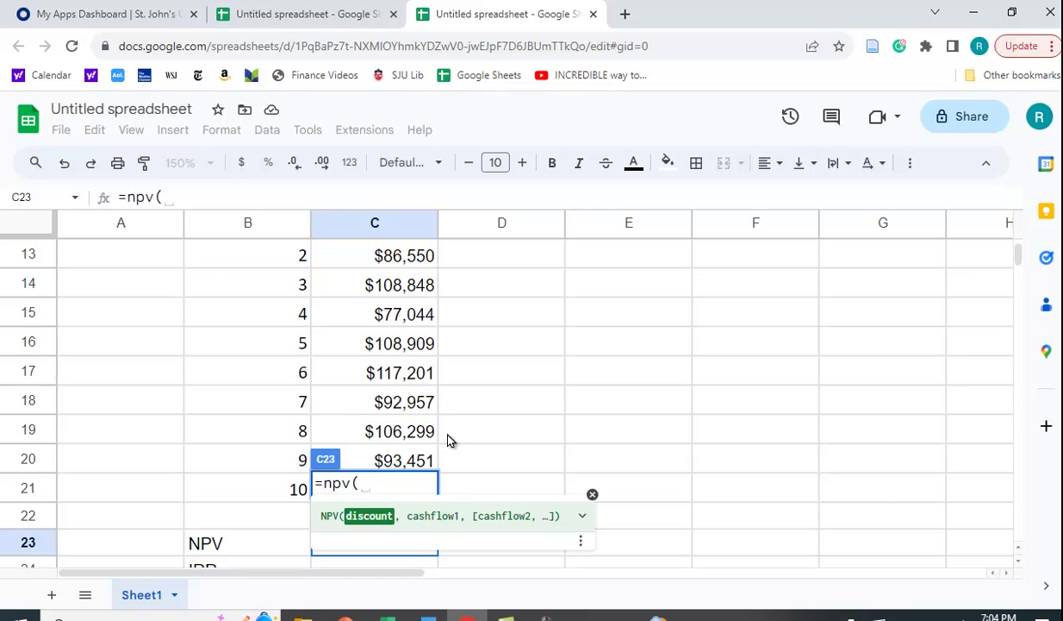
scroll(435, 417, "up", 1)
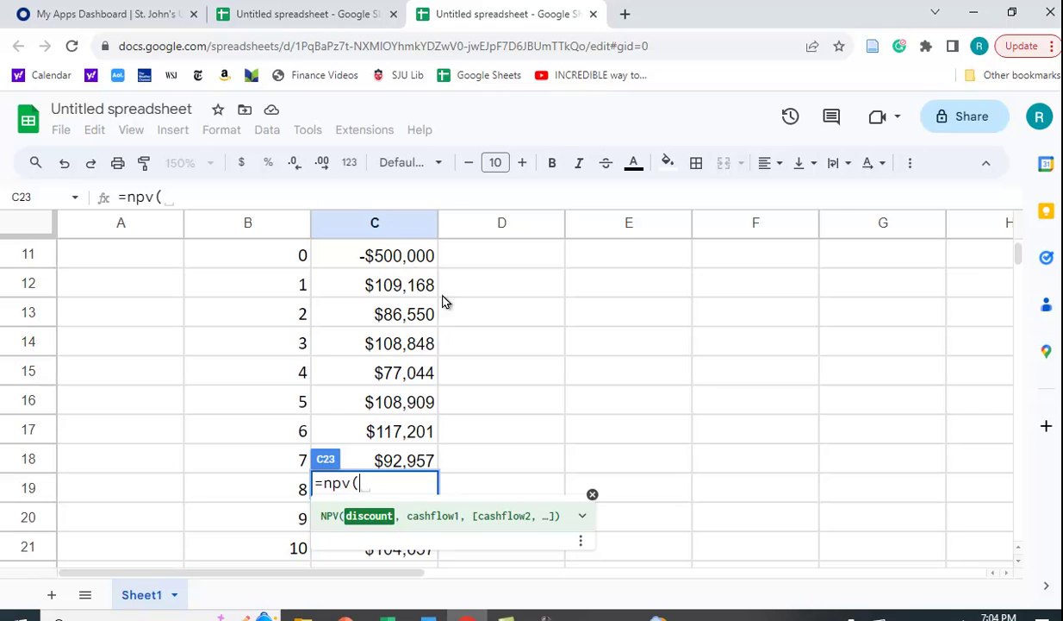
scroll(515, 380, "up", 2)
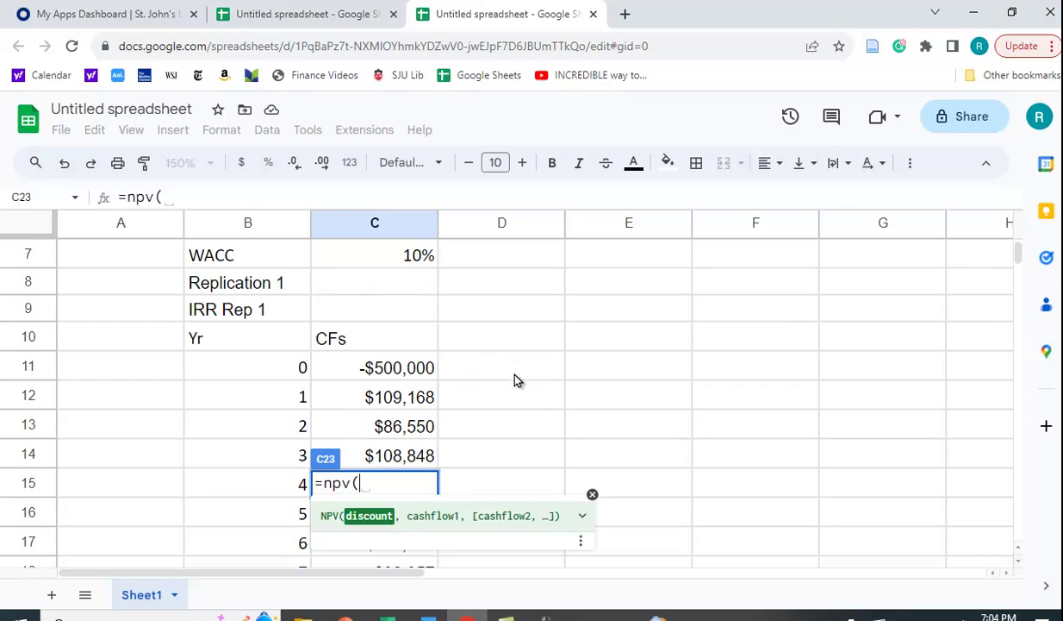
left_click(384, 252)
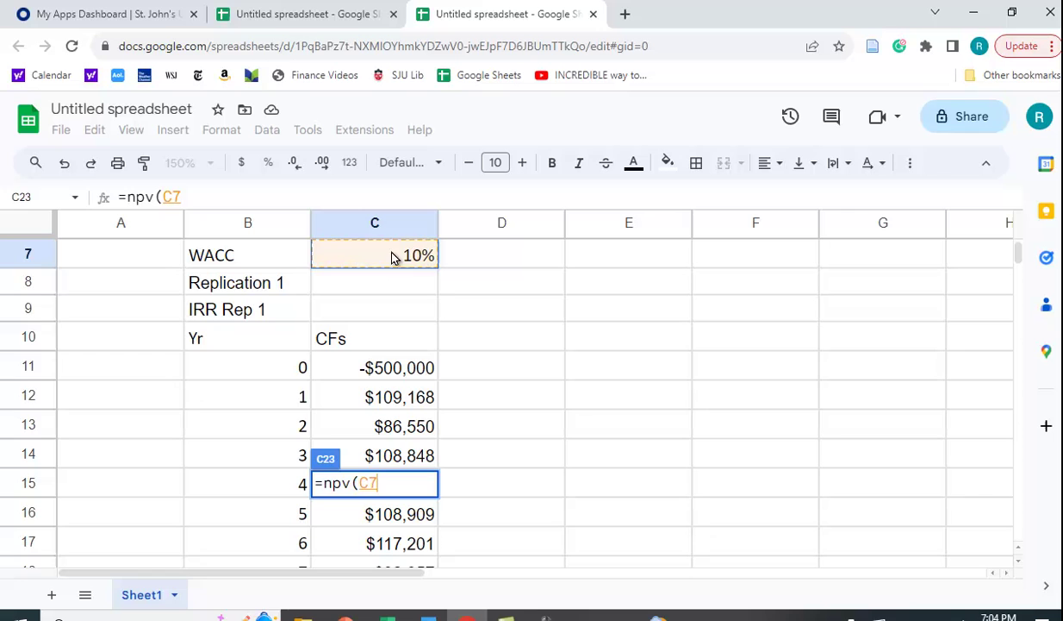
type(",")
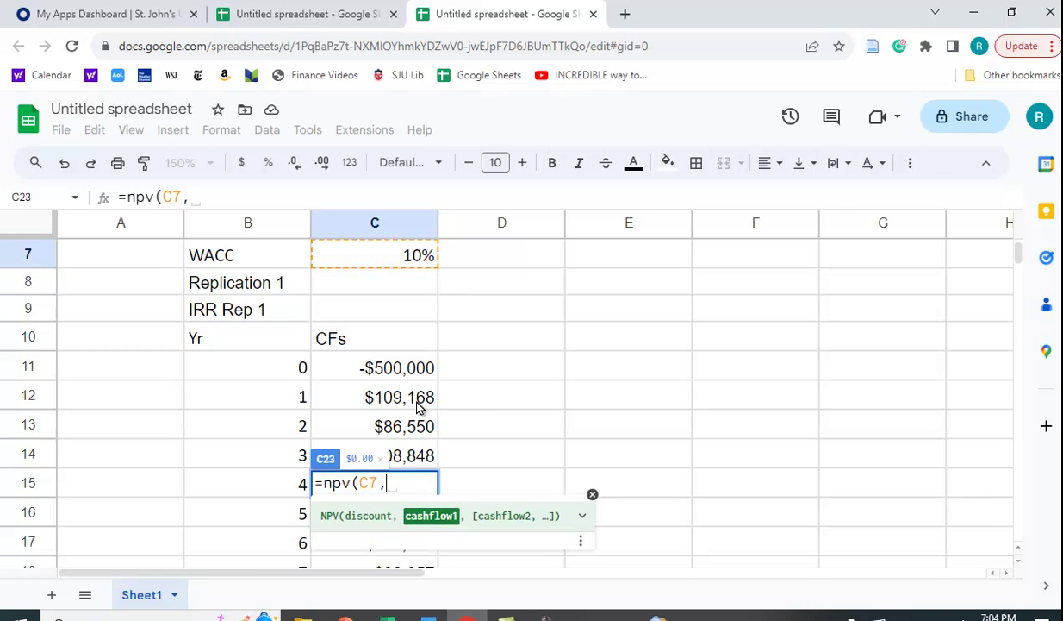
left_click_drag(404, 392, 399, 501)
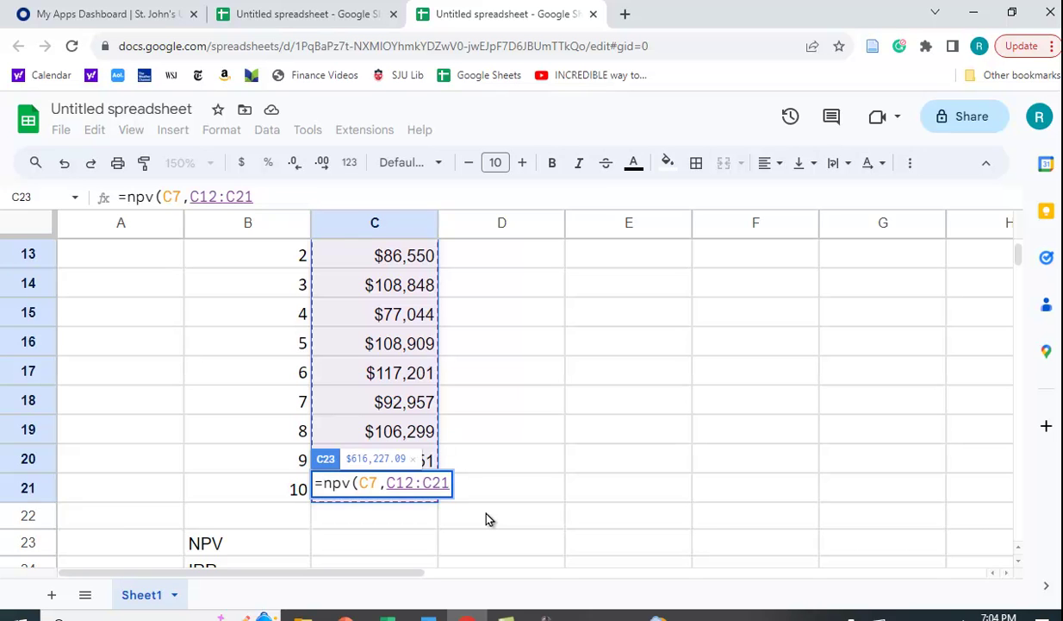
type(")")
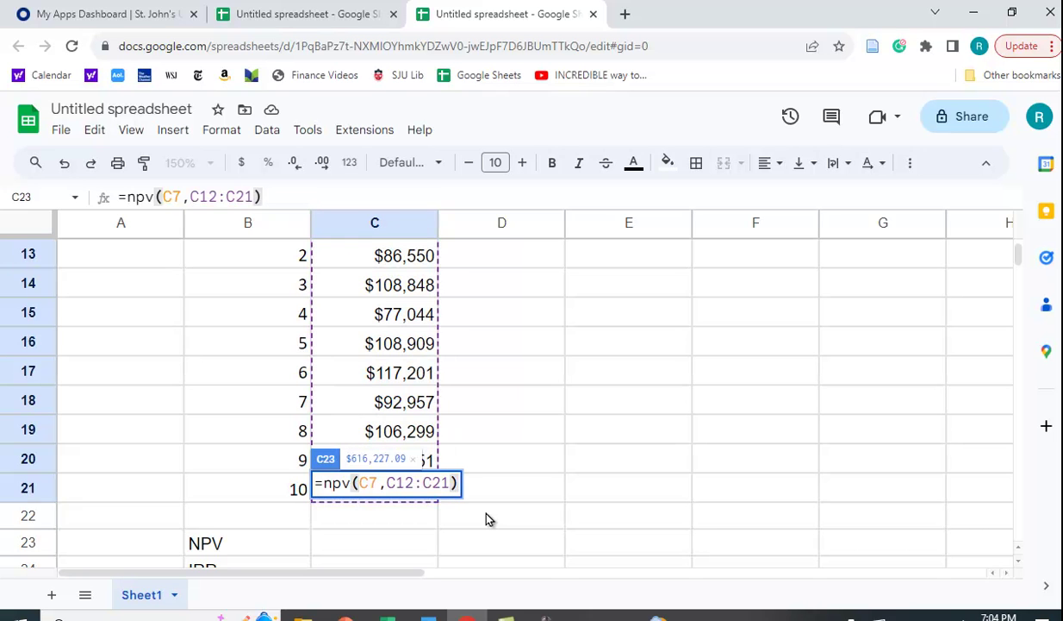
Step: Add the year 0 cash flow C11 to the NPV formula, completing it as =npv(C7,C12:C21)+C11
type("+")
scroll(483, 479, "up", 2)
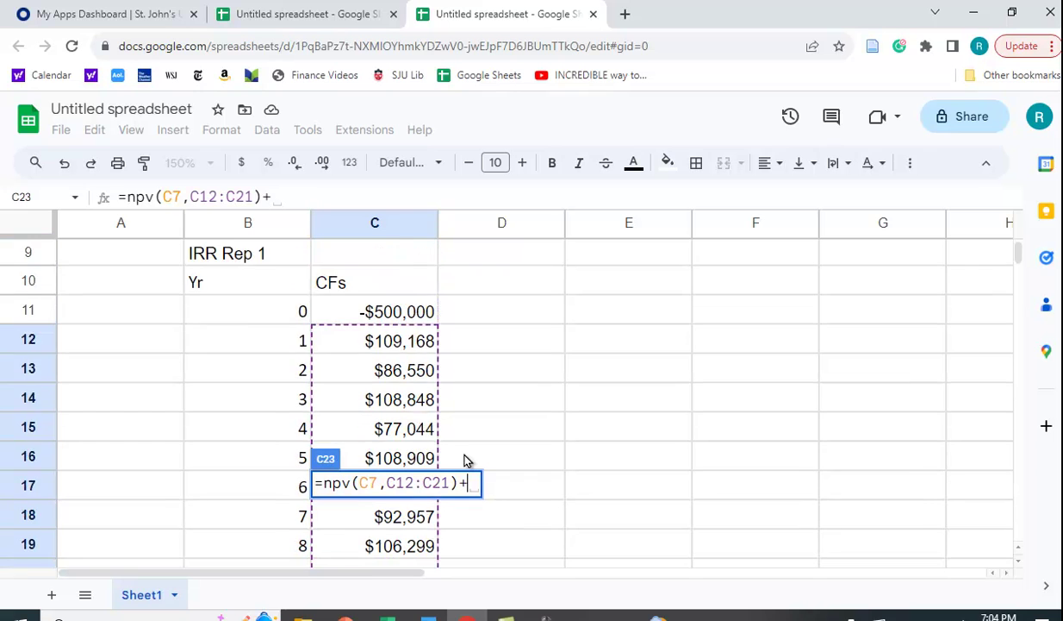
scroll(465, 460, "up", 1)
left_click(392, 367)
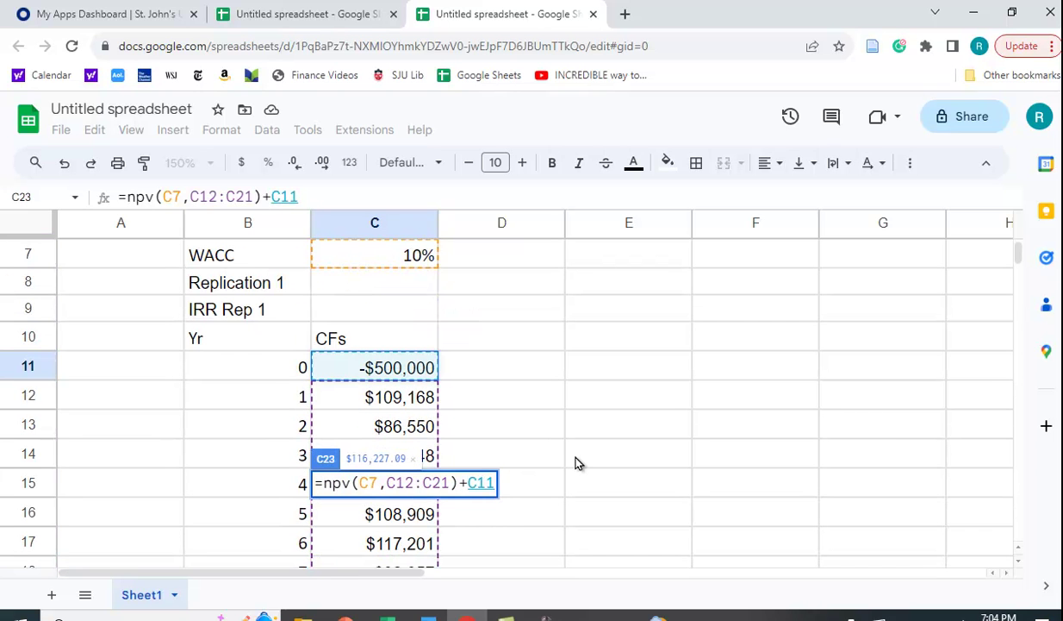
key("Return")
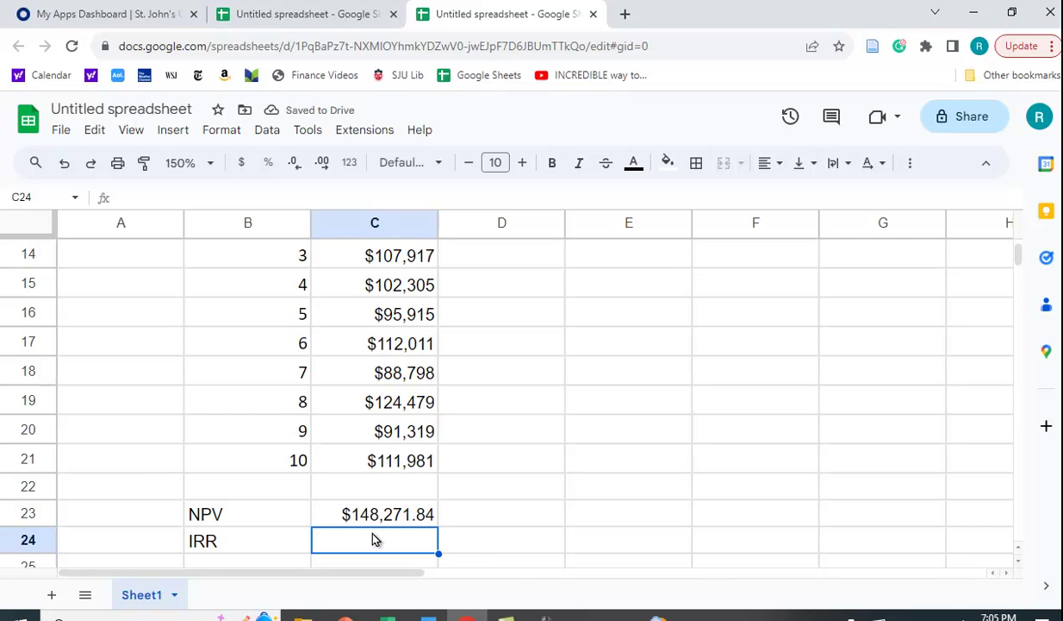
Step: Format the NPV in C23 to show no decimal places
left_click(420, 516)
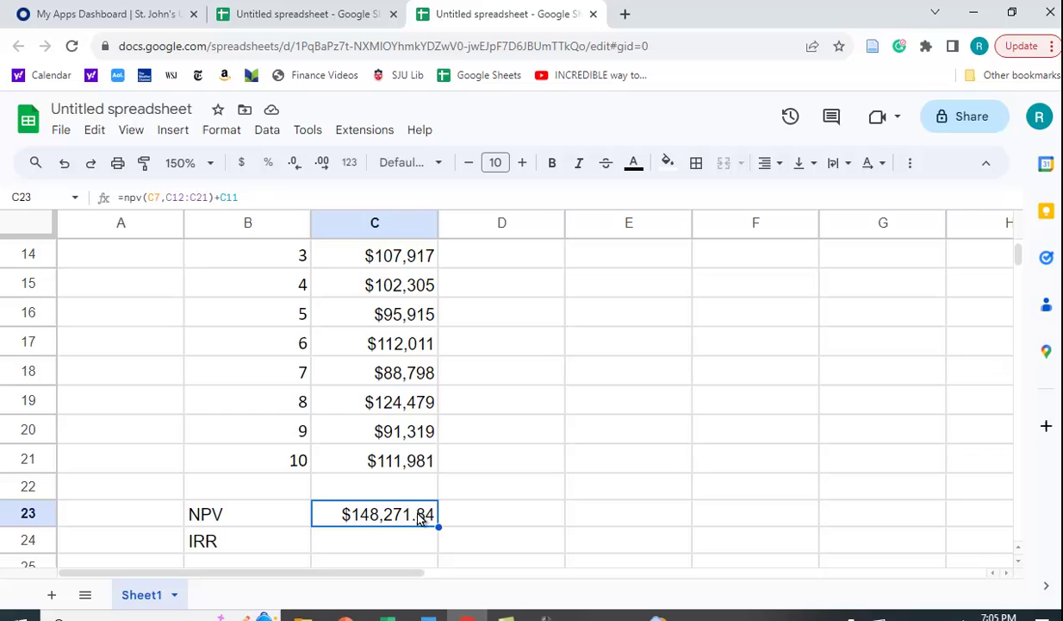
left_click(296, 170)
left_click(299, 172)
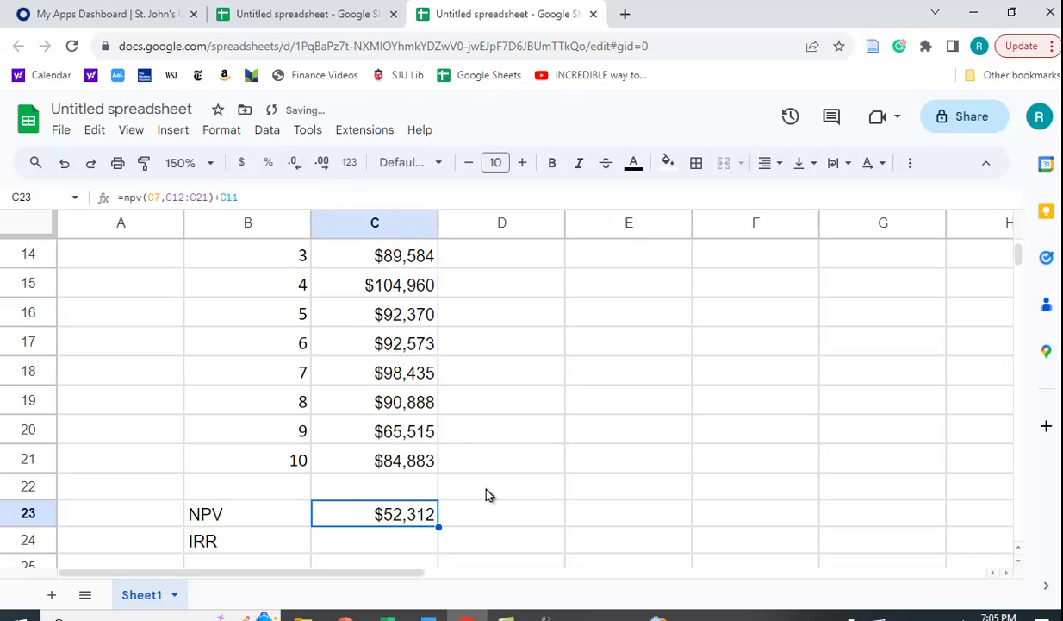
Step: Calculate the project's IRR in C24 with =irr(C11:C21), covering years 0 through 10
left_click(384, 543)
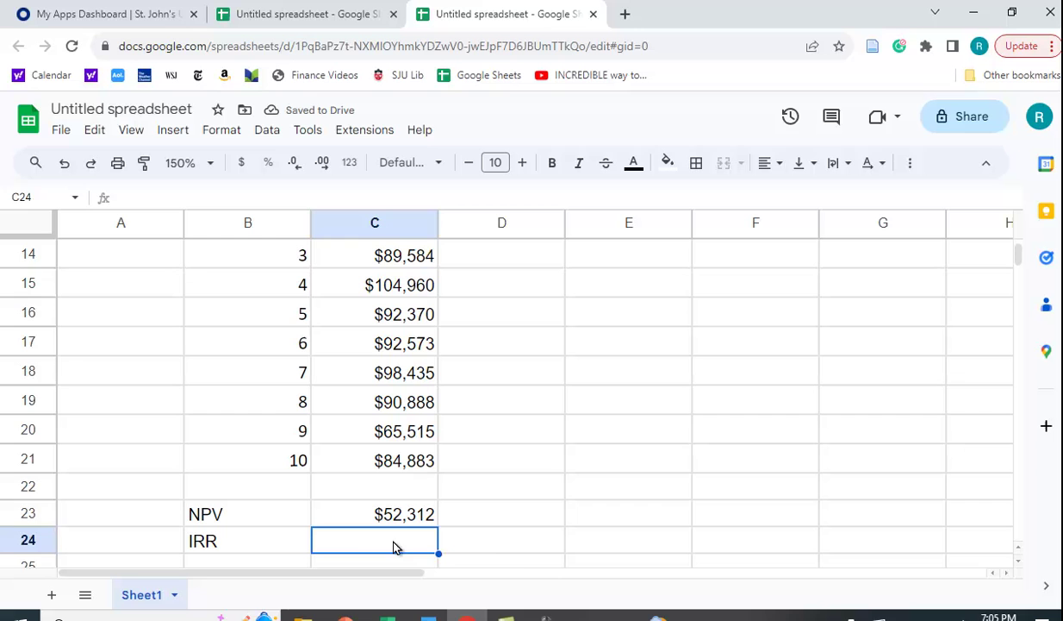
type("=")
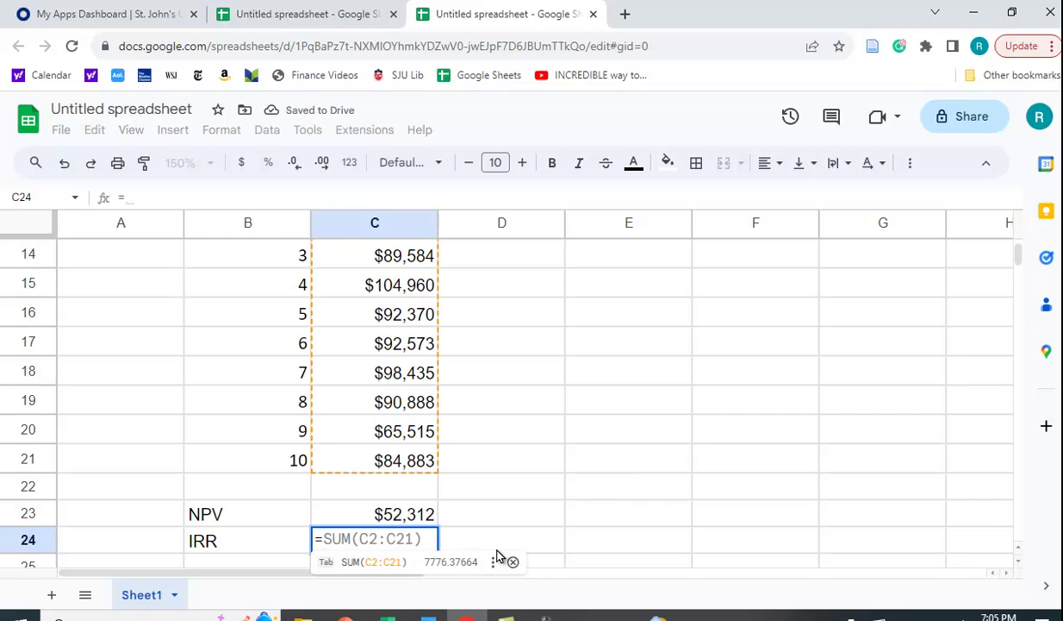
type("irr(")
scroll(487, 468, "up", 4)
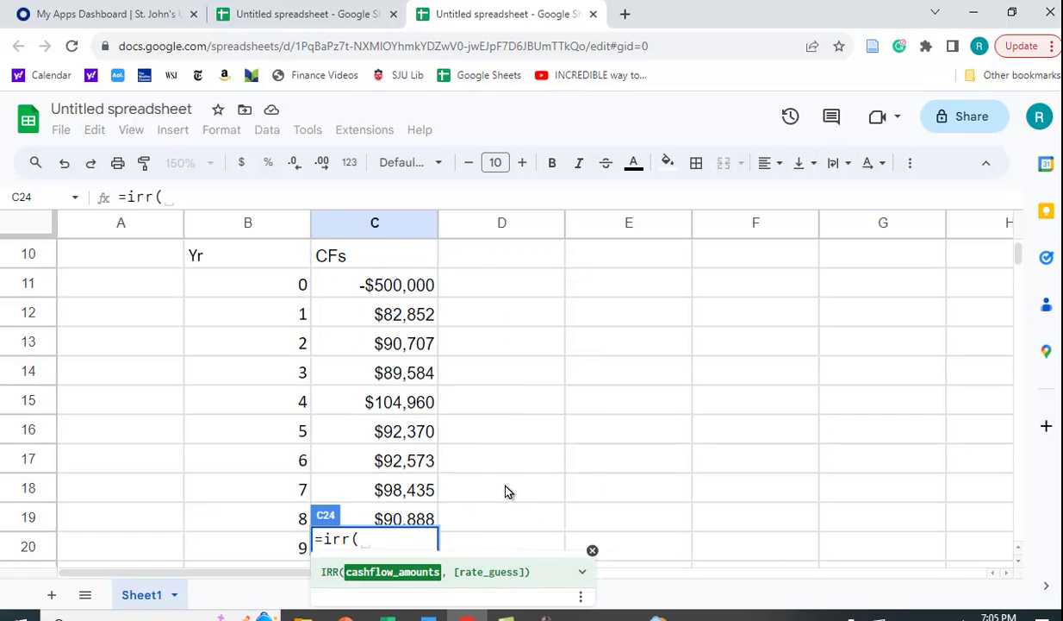
scroll(397, 422, "down", 1)
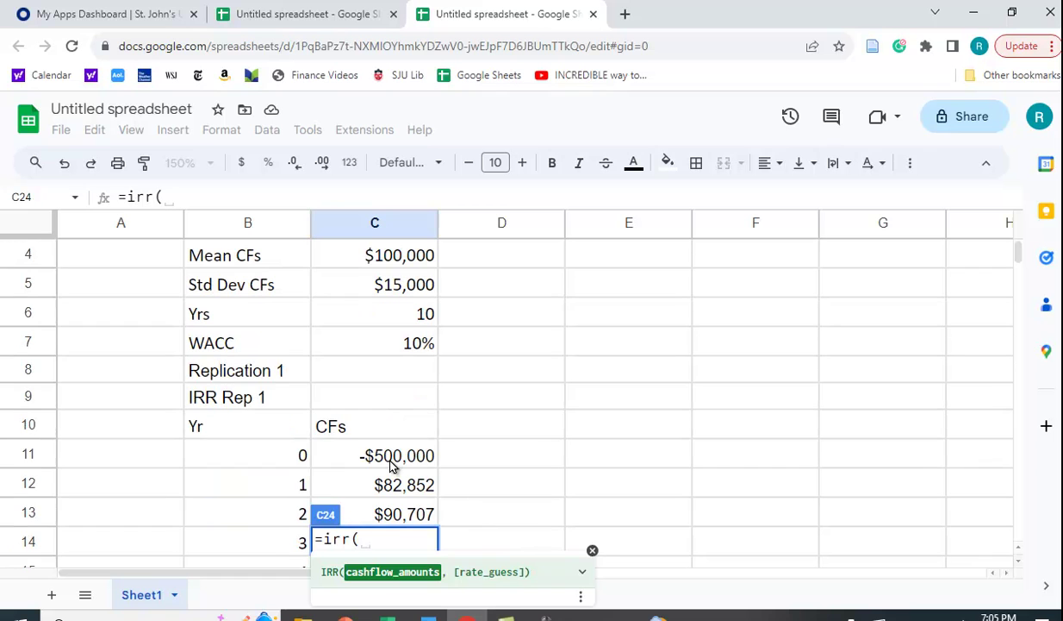
left_click_drag(388, 461, 383, 537)
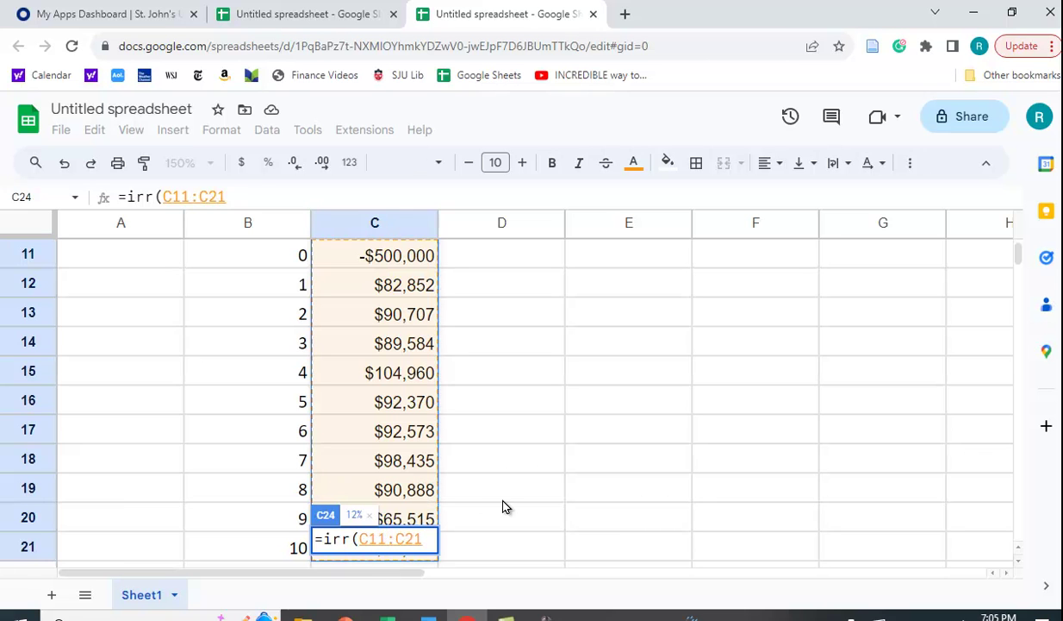
type(")")
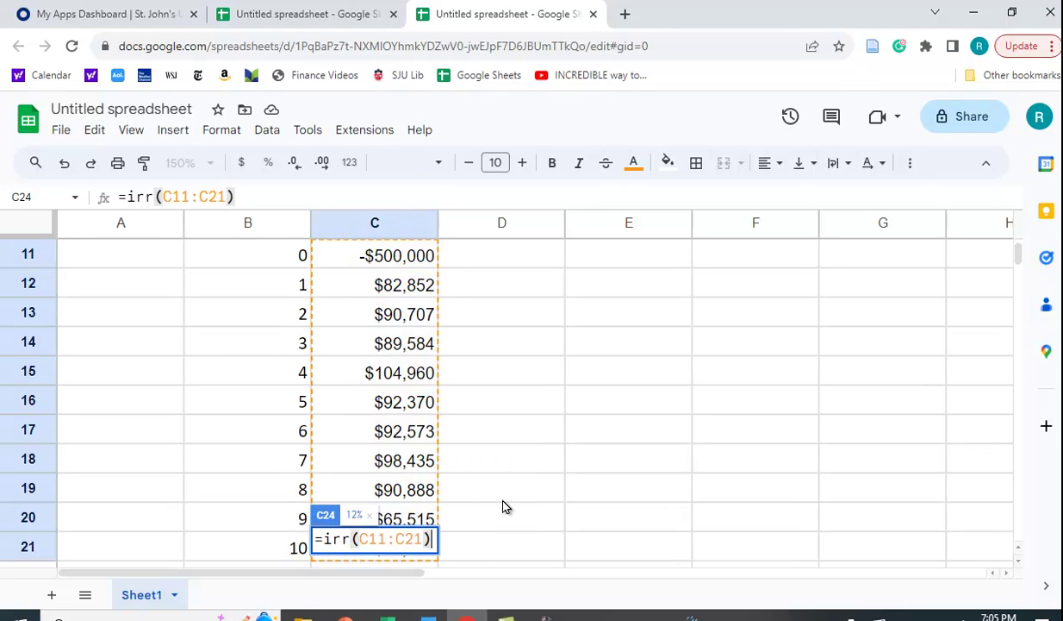
key("Return")
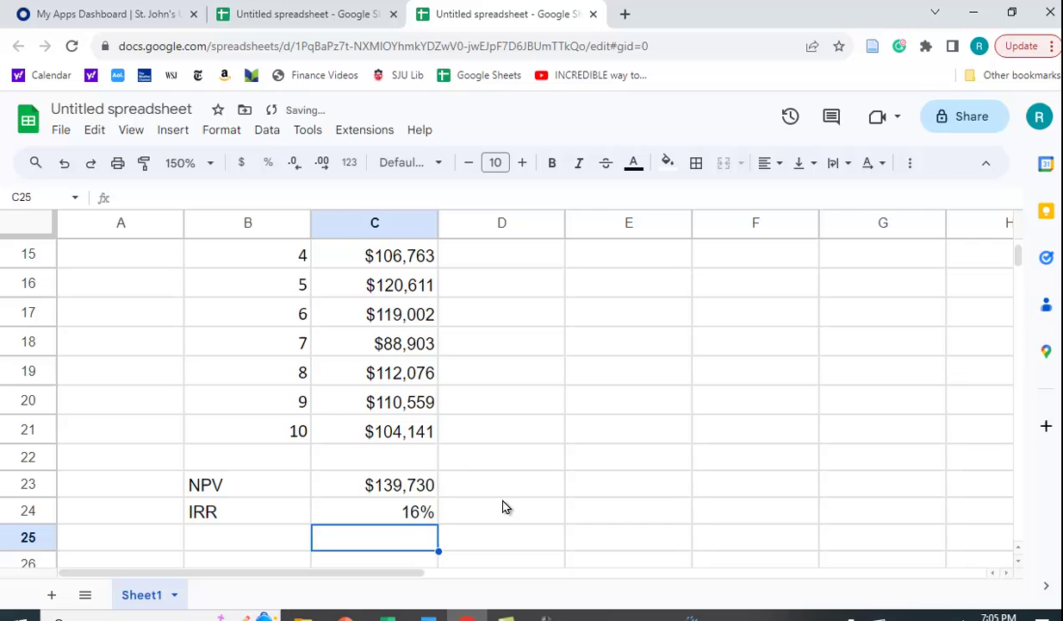
Step: Format the IRR in C24 to show two decimal places
left_click(393, 505)
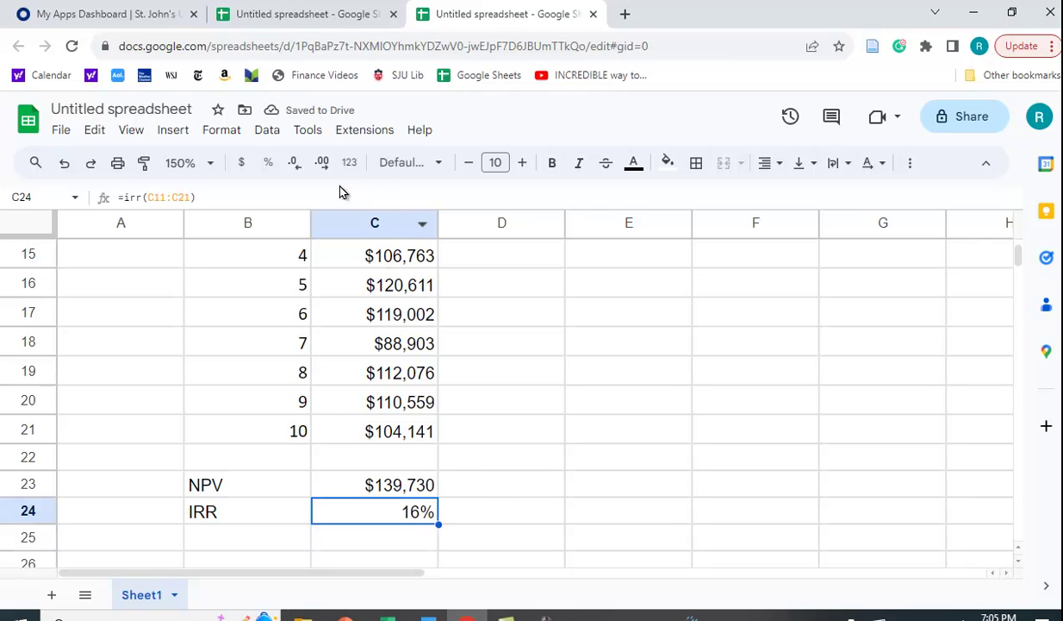
left_click(322, 163)
left_click(323, 163)
left_click(633, 403)
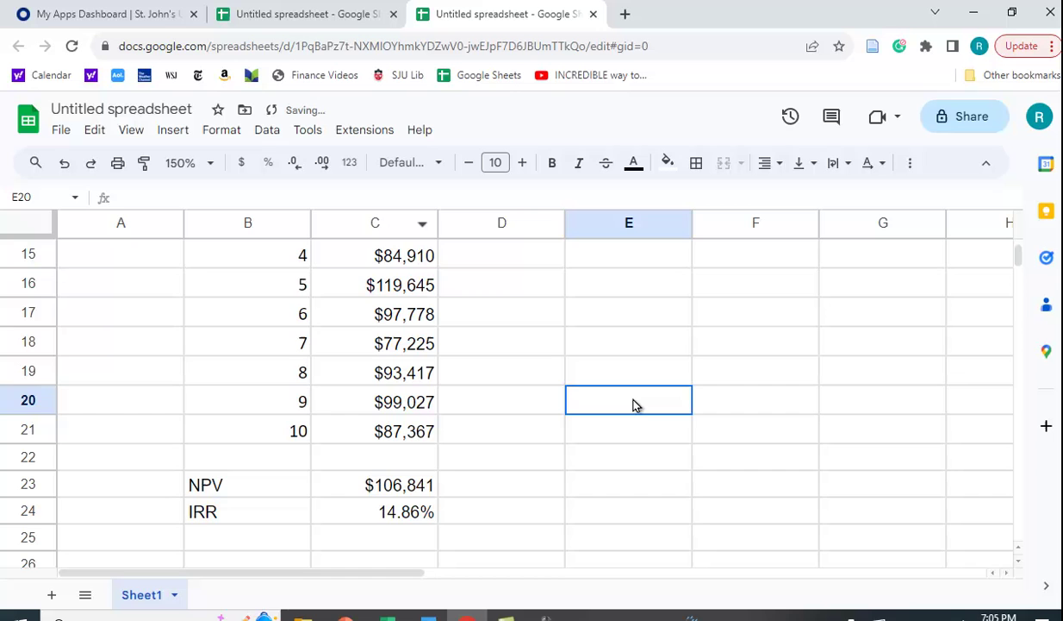
Step: Search the Google Workspace Marketplace add-ons for "risk solver", and close the marketplace
scroll(703, 517, "up", 1)
scroll(703, 520, "down", 1)
scroll(683, 423, "up", 5)
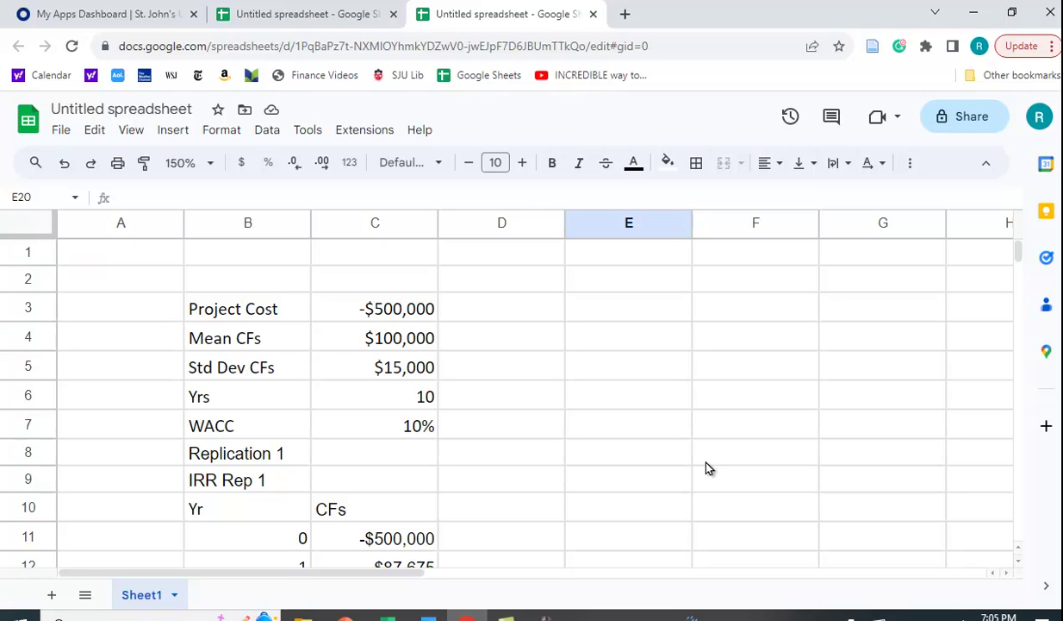
left_click(366, 136)
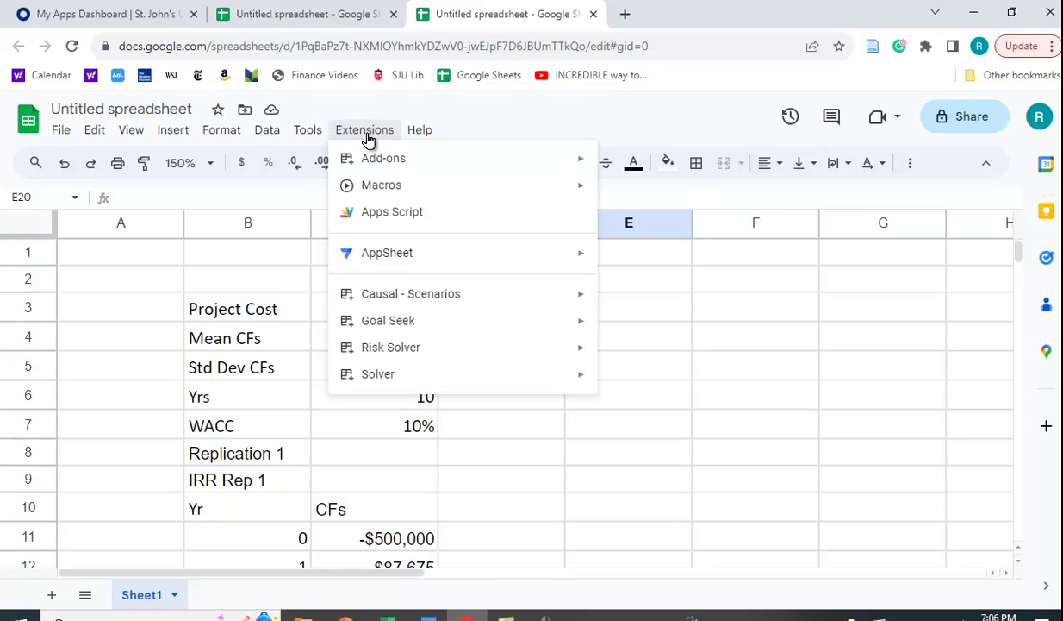
mouse_move(400, 362)
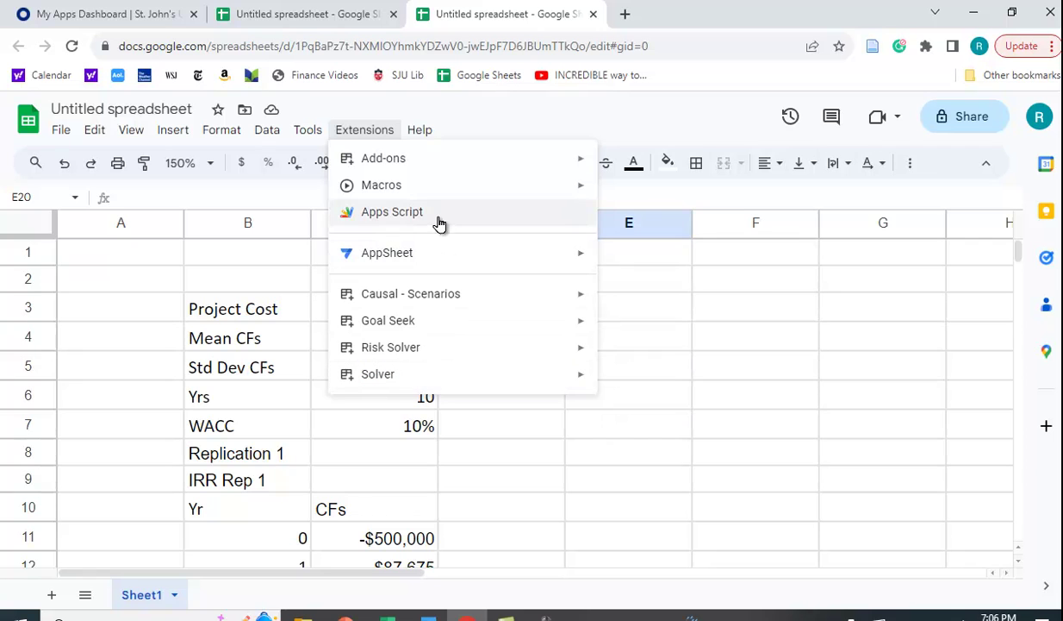
mouse_move(388, 168)
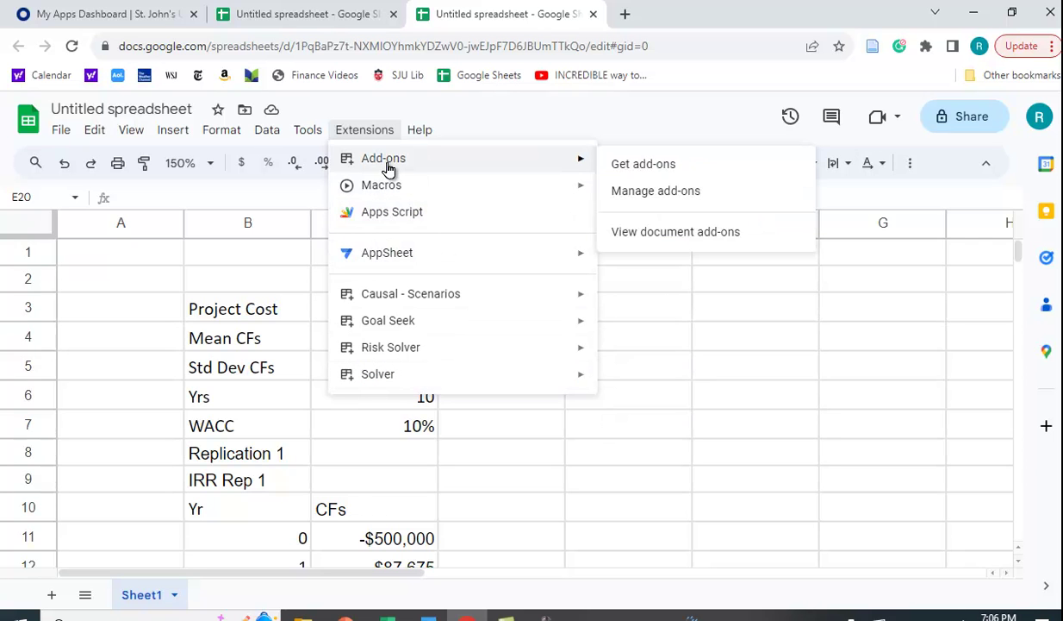
left_click(641, 168)
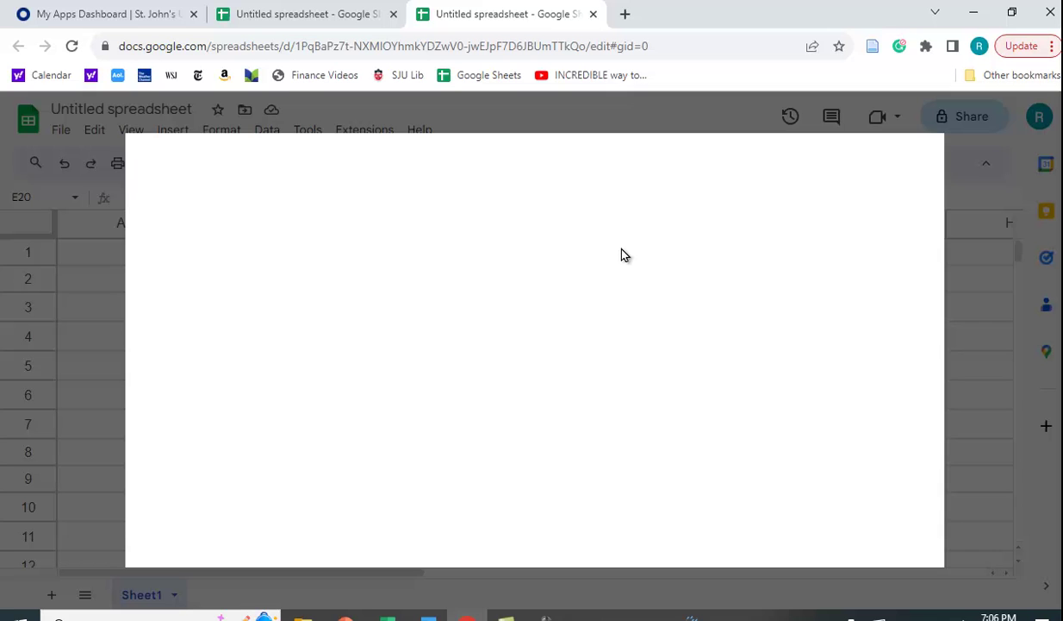
left_click(563, 166)
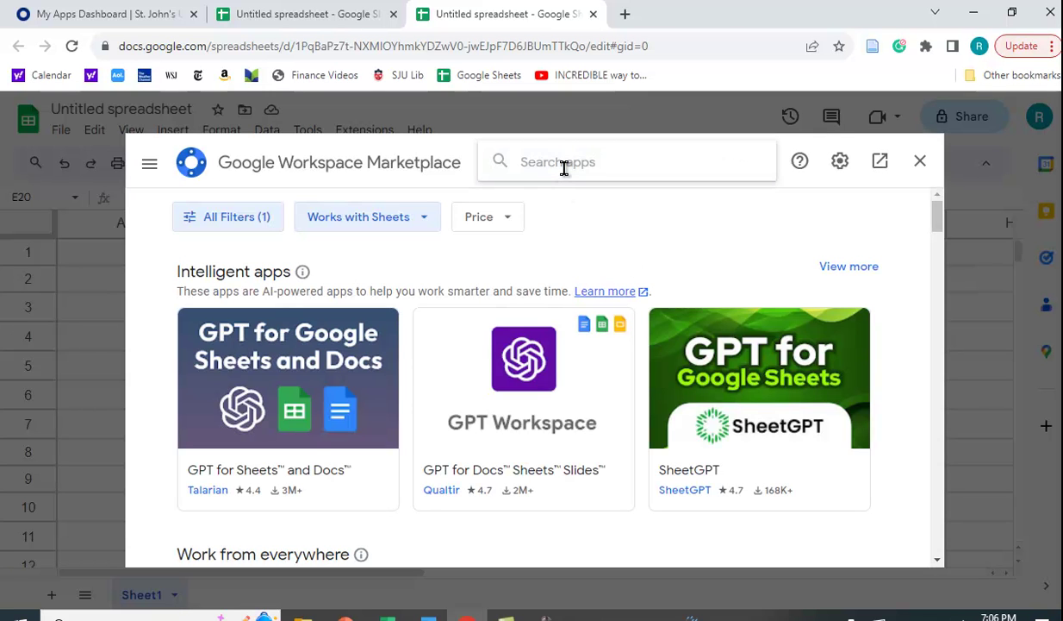
type("risk solver")
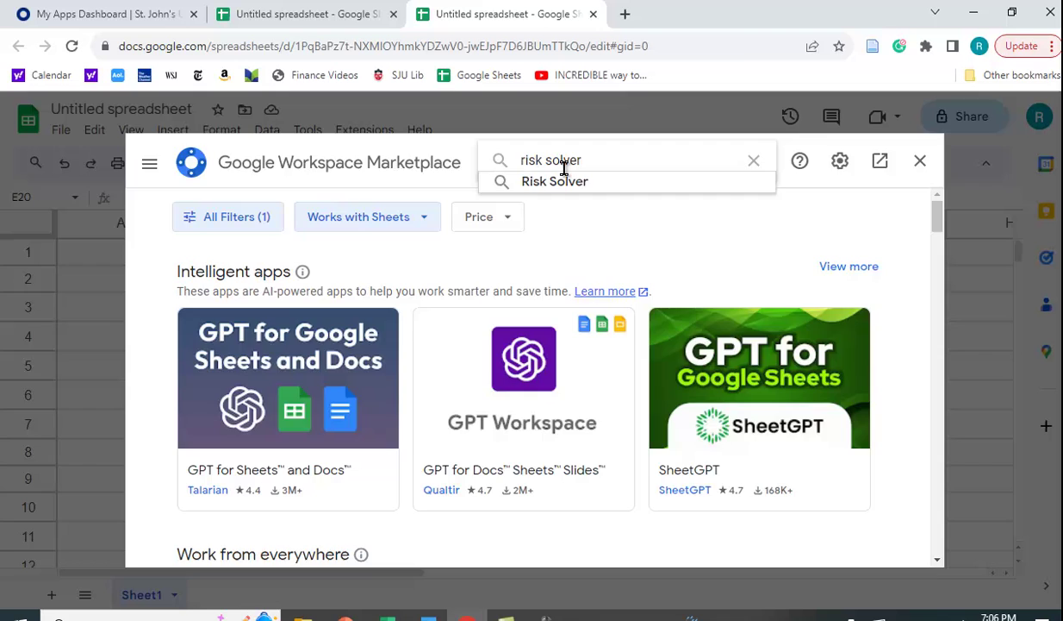
key("Return")
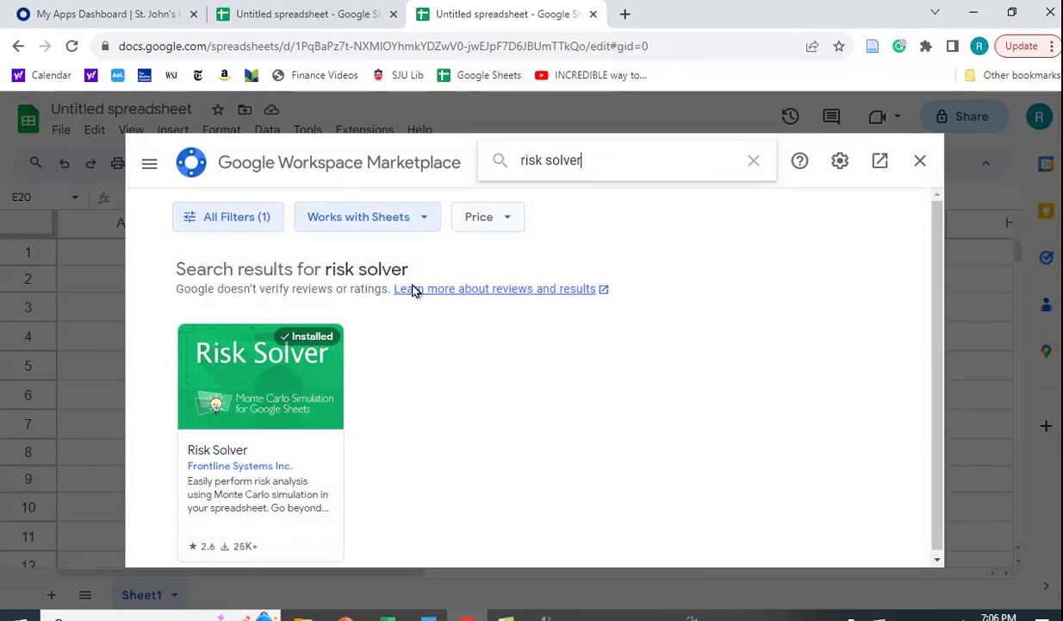
left_click(920, 161)
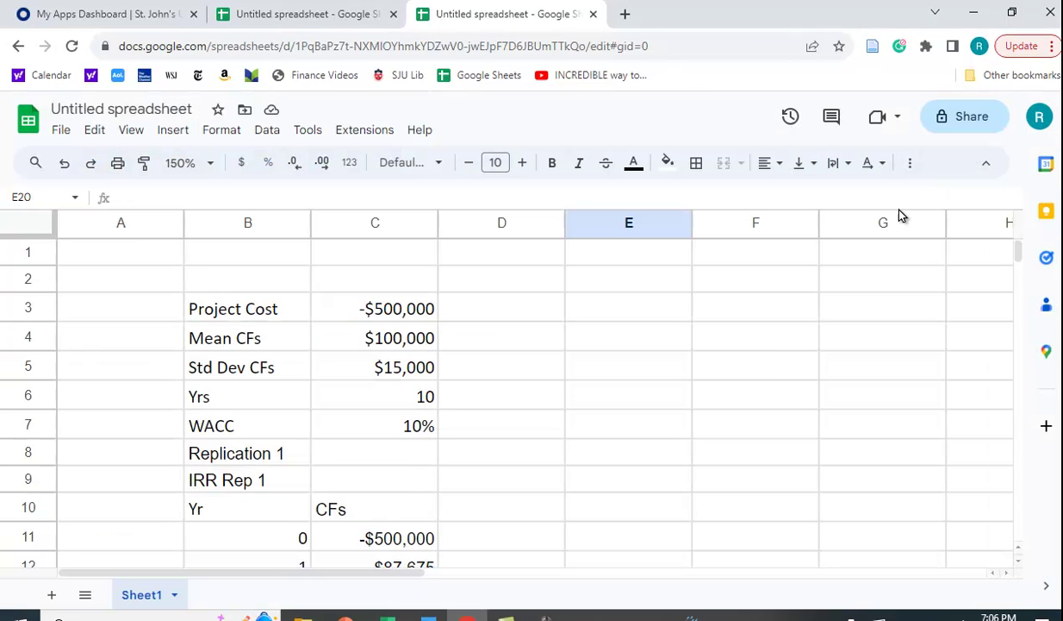
scroll(773, 359, "down", 4)
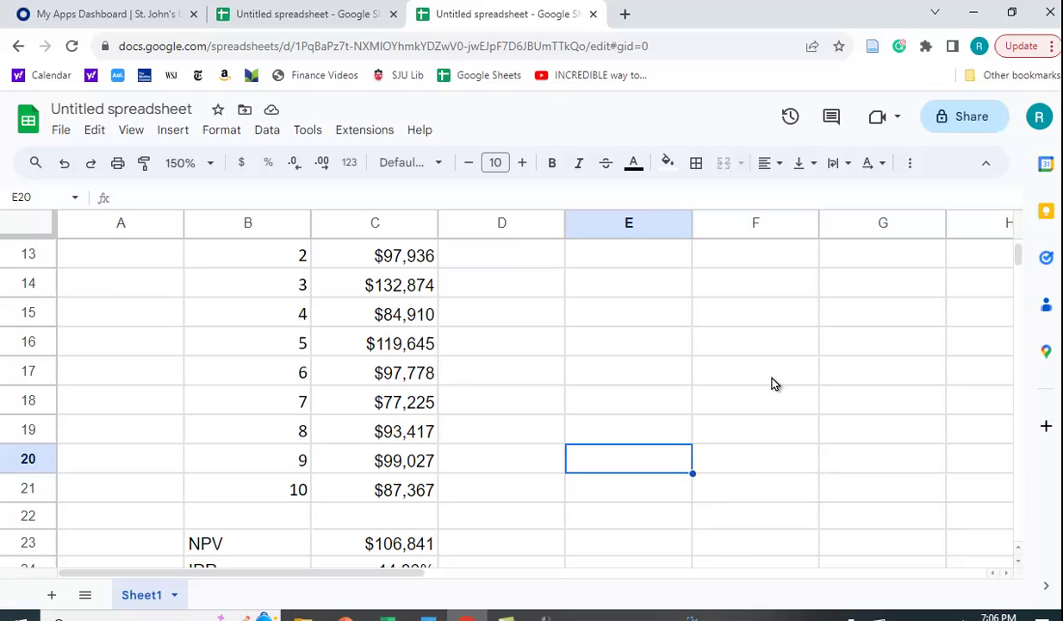
scroll(773, 383, "up", 3)
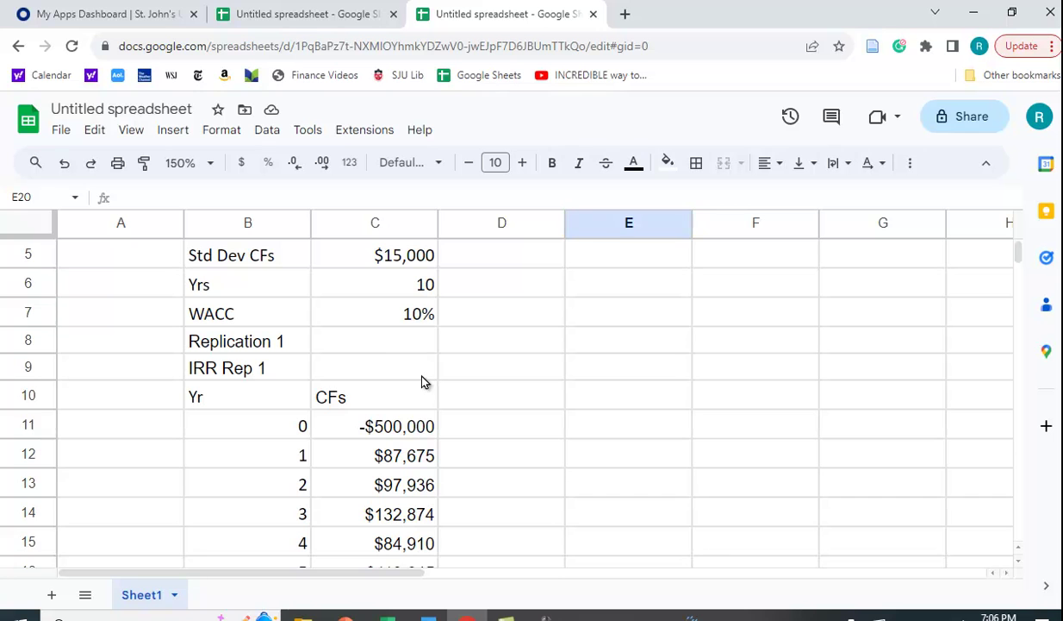
Step: Link the Replication 1 cell C8 to the project's NPV with =C23
left_click(383, 340)
type("=")
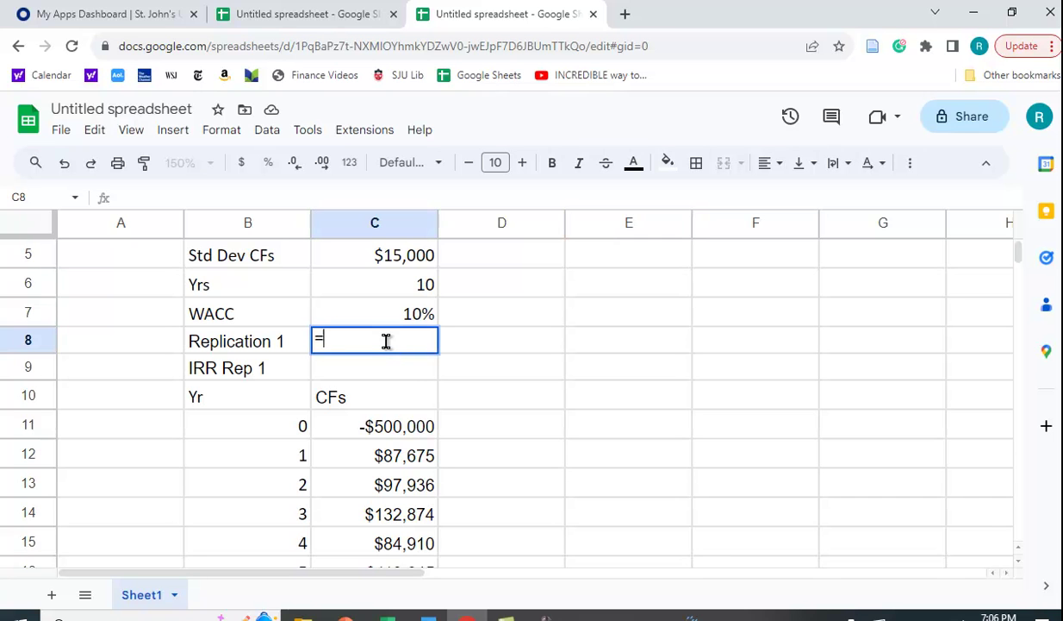
scroll(444, 388, "down", 4)
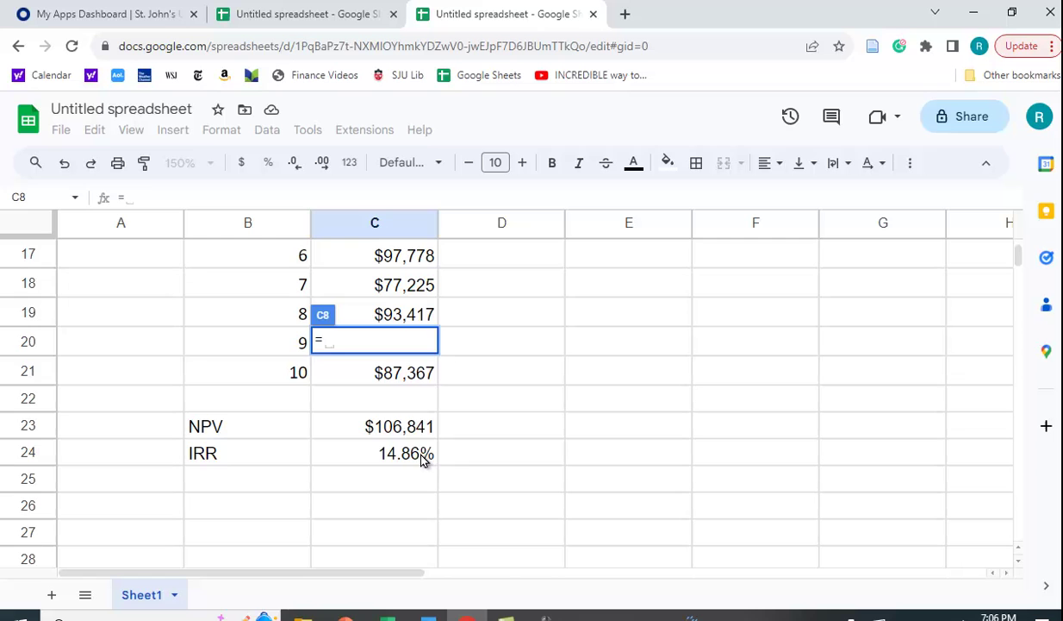
left_click(407, 435)
key("Return")
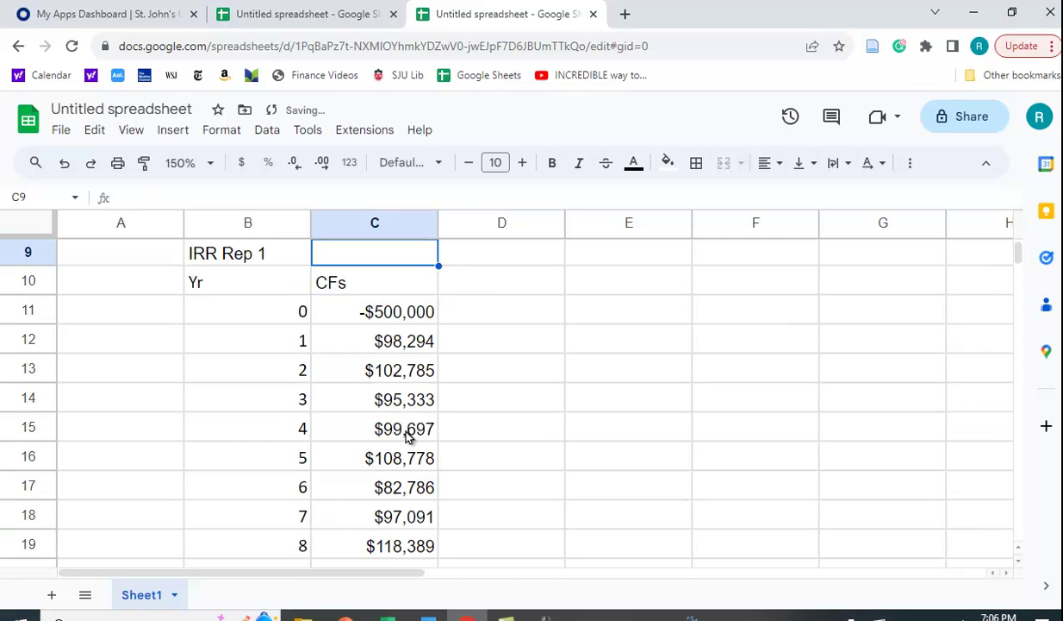
Step: Link the IRR Rep 1 cell C9 to the project's IRR with =C24
scroll(410, 397, "up", 2)
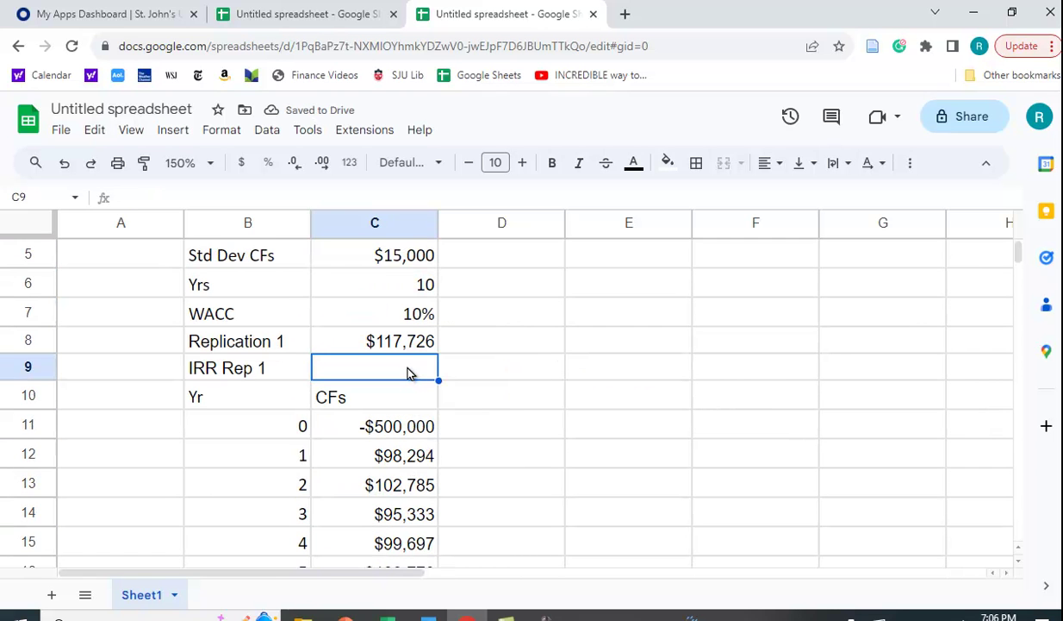
type("=")
scroll(465, 456, "down", 3)
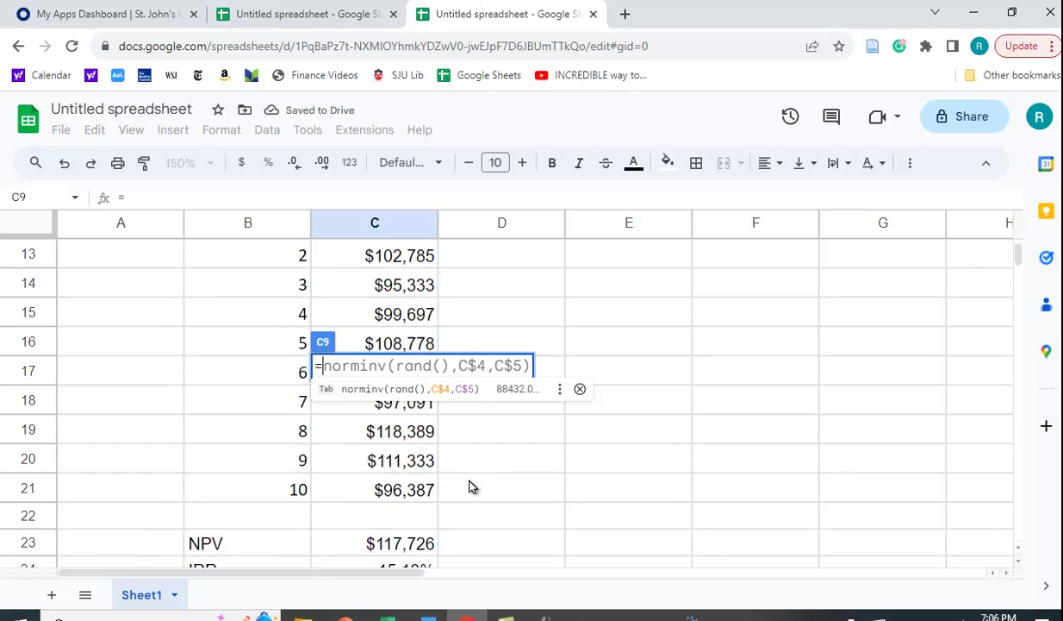
scroll(422, 542, "down", 1)
left_click(414, 511)
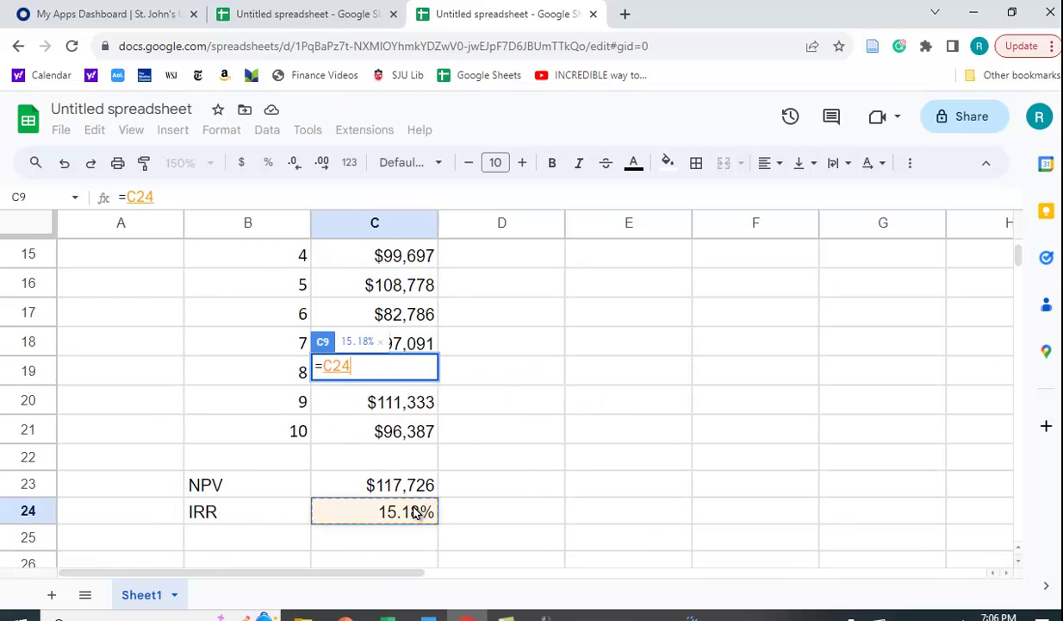
key("Return")
Step: Start the Risk Solver add-on and replace its C9 output with the Replication 1 cell C8
scroll(568, 416, "up", 2)
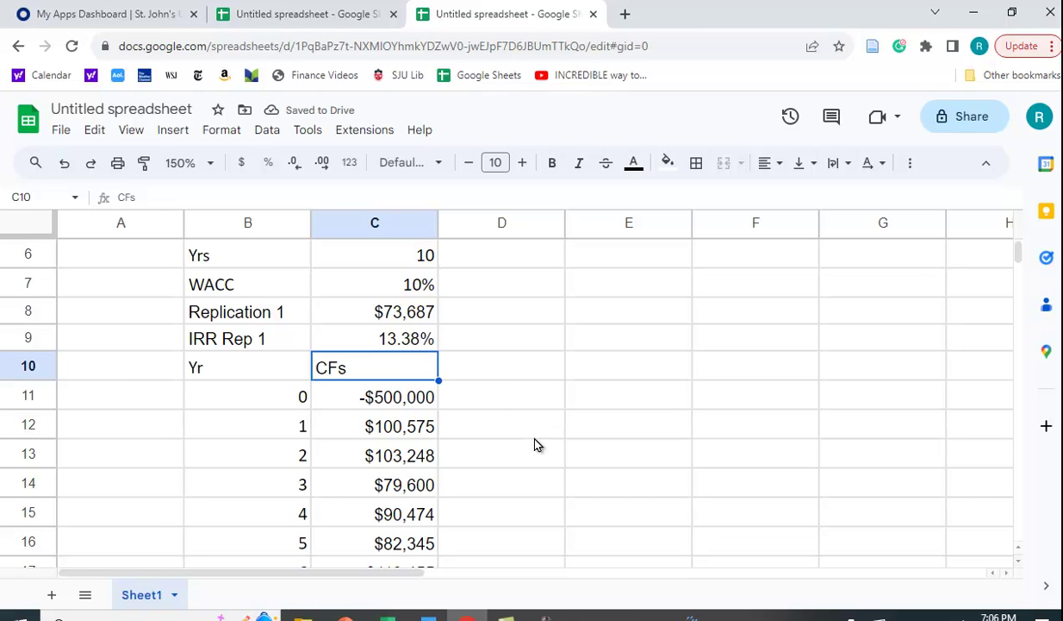
scroll(681, 447, "up", 3)
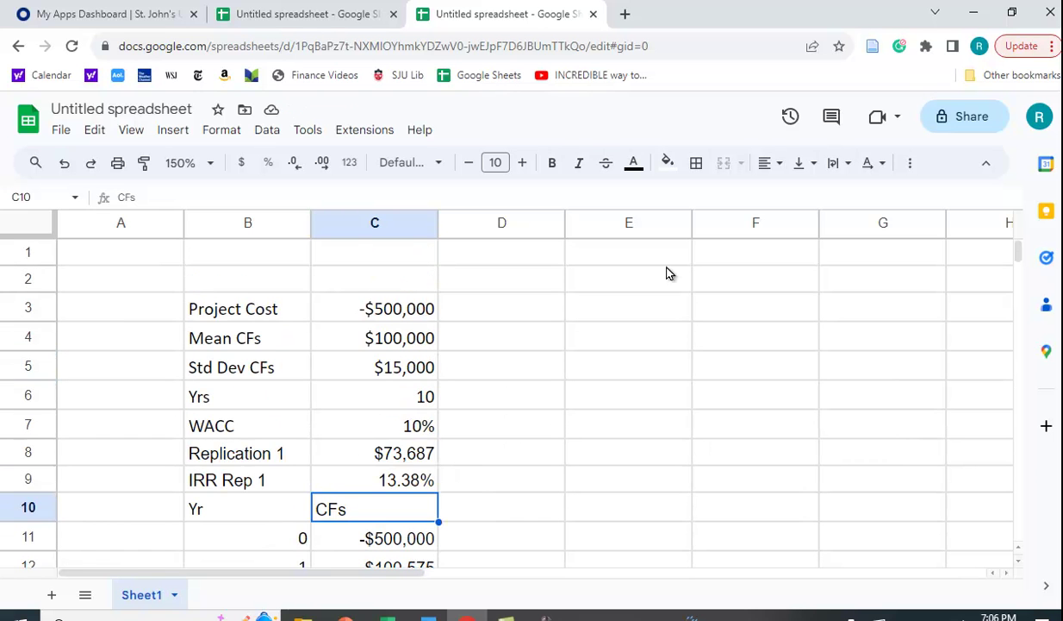
left_click(349, 134)
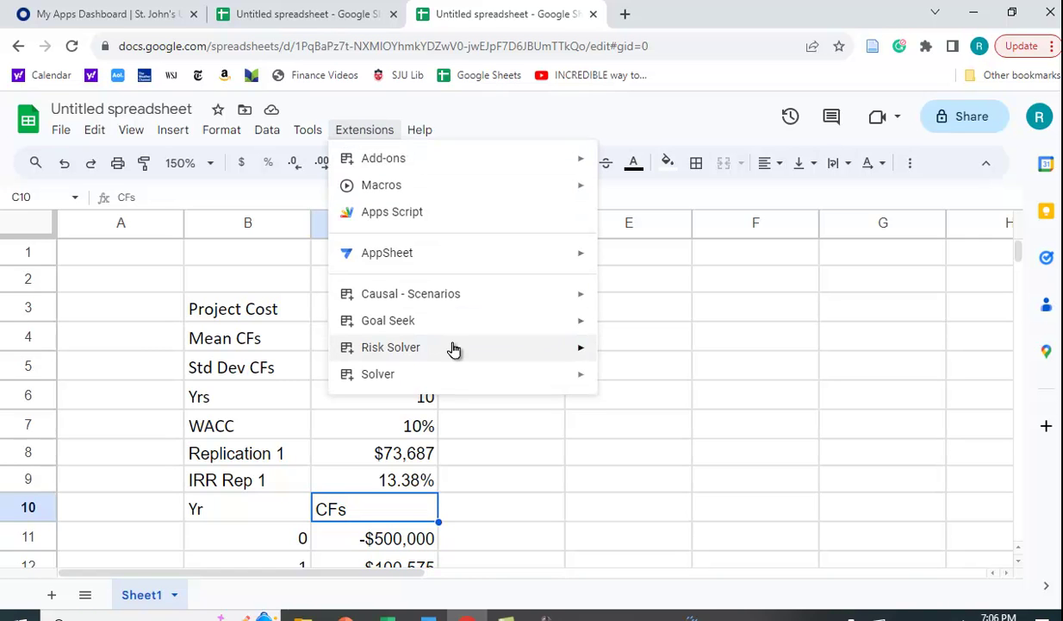
mouse_move(474, 346)
left_click(643, 363)
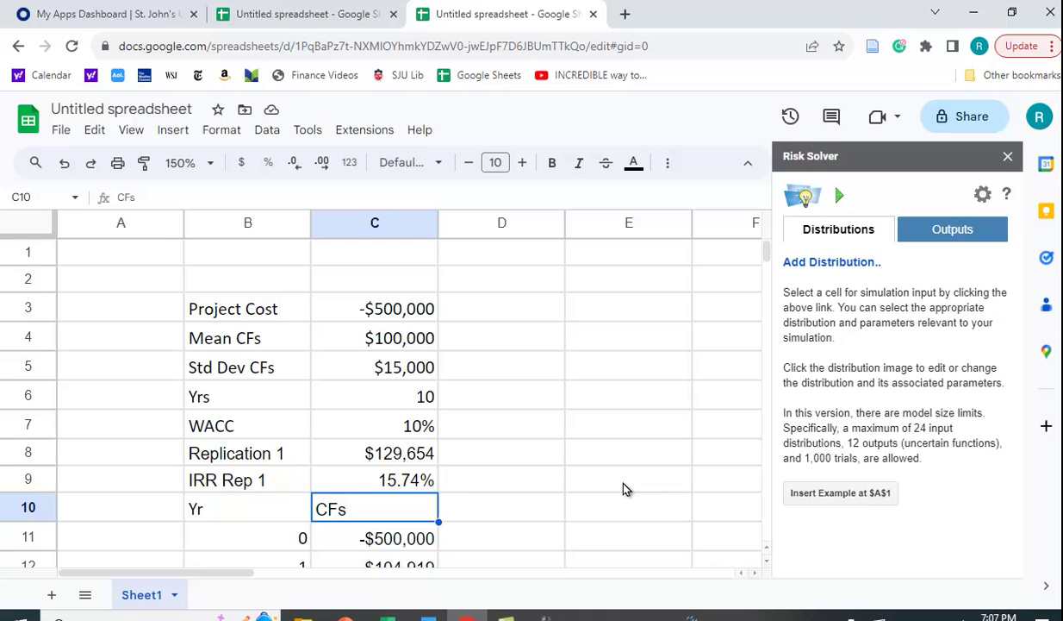
left_click(912, 227)
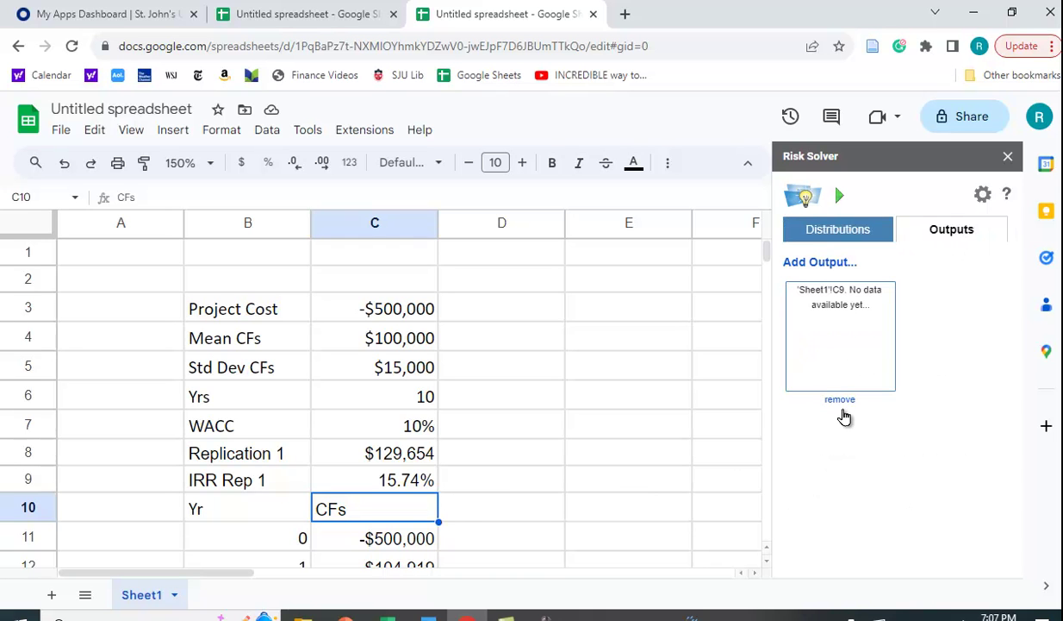
left_click(840, 401)
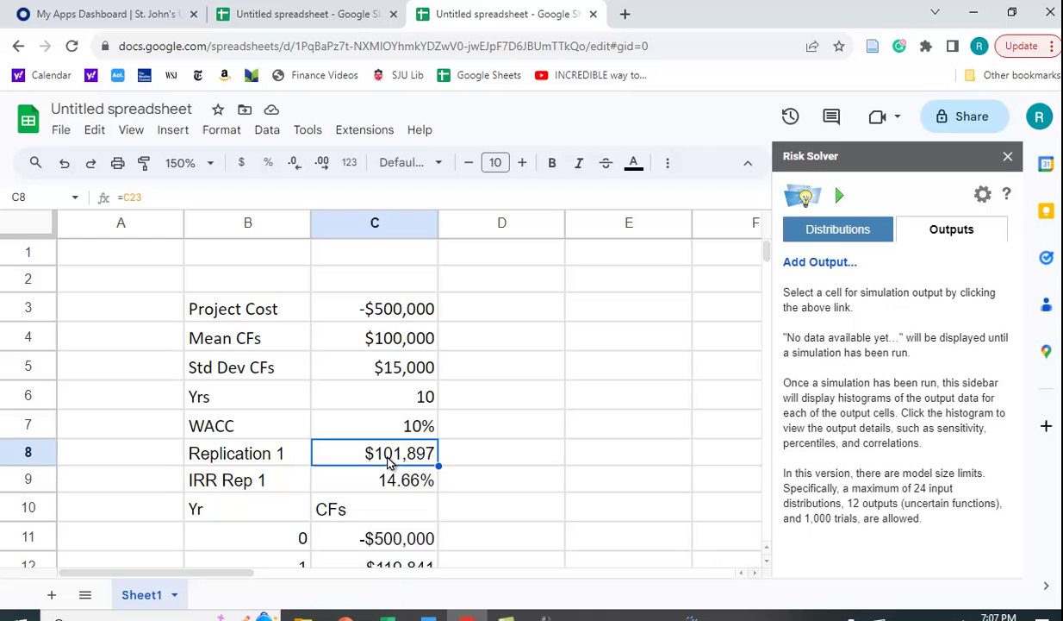
left_click(820, 263)
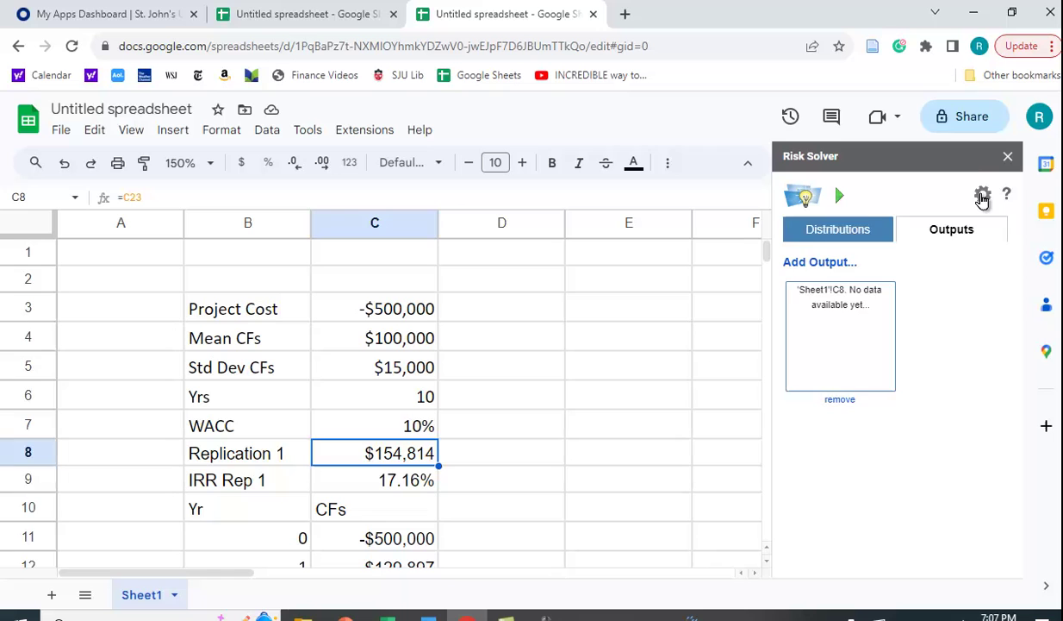
Step: Check the simulation settings and run the simulation, examining the detailed histogram and statistics of output C8
left_click(984, 196)
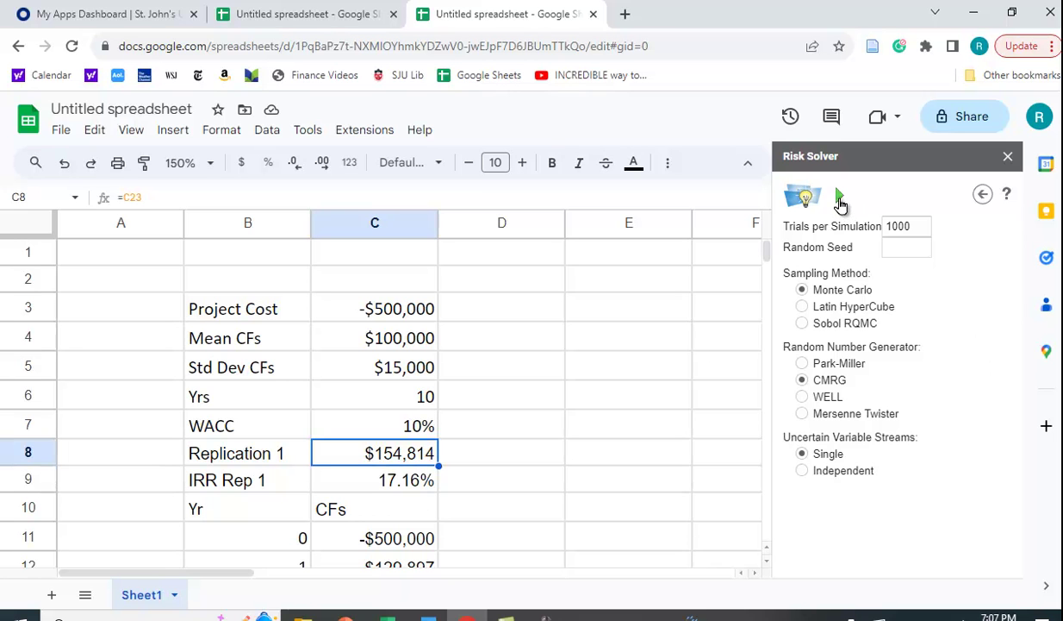
left_click(841, 198)
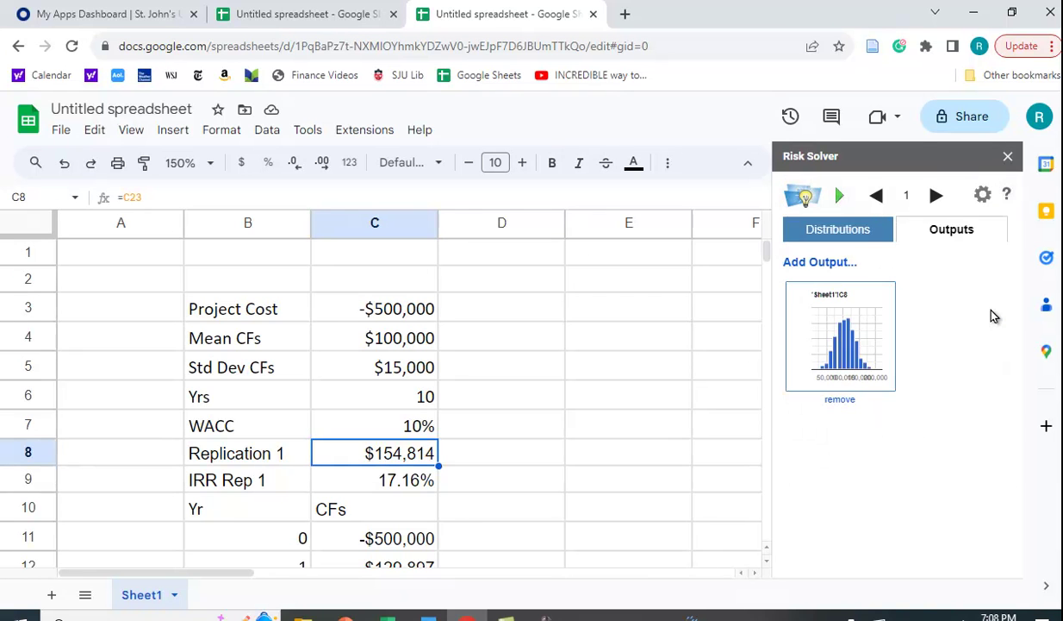
left_click(847, 334)
mouse_move(920, 336)
scroll(919, 334, "down", 2)
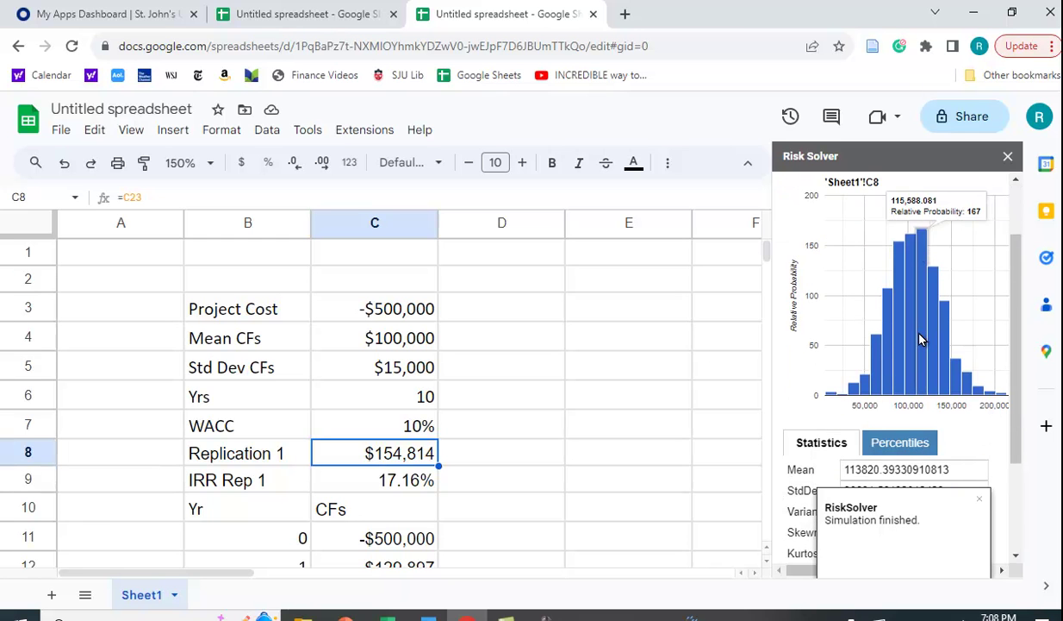
scroll(921, 337, "down", 1)
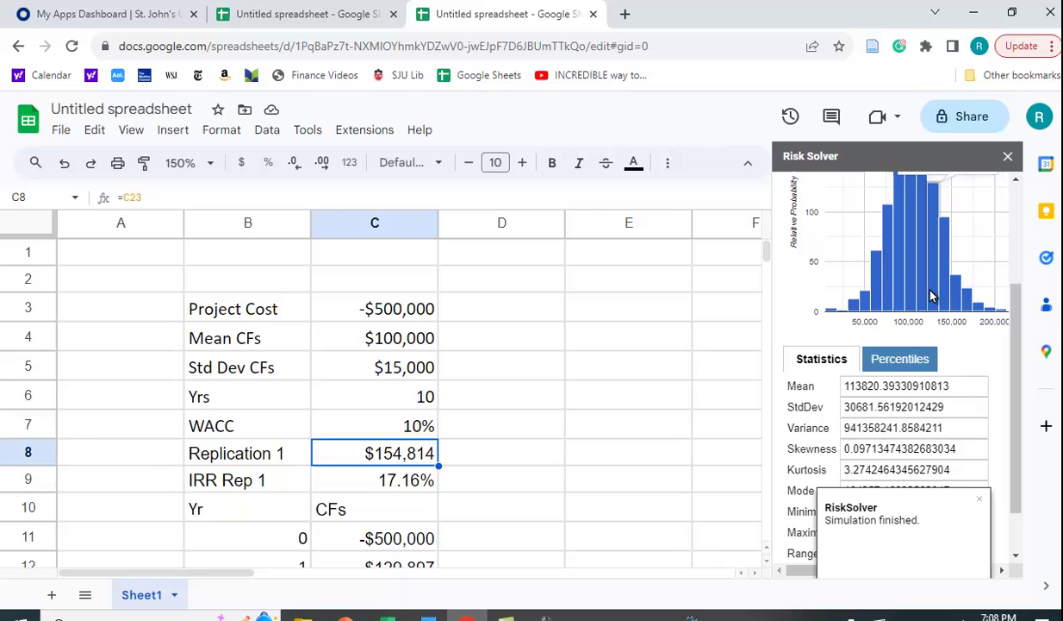
scroll(946, 375, "down", 1)
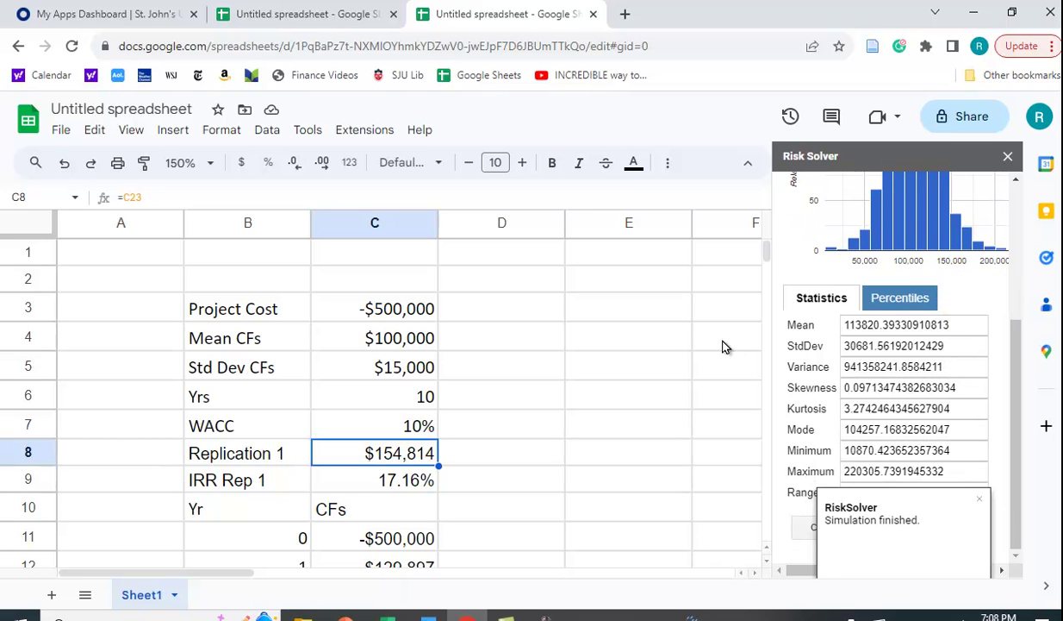
Step: Copy the C8 simulation statistics into the sheet starting at cell E2, and close Risk Solver
left_click(663, 284)
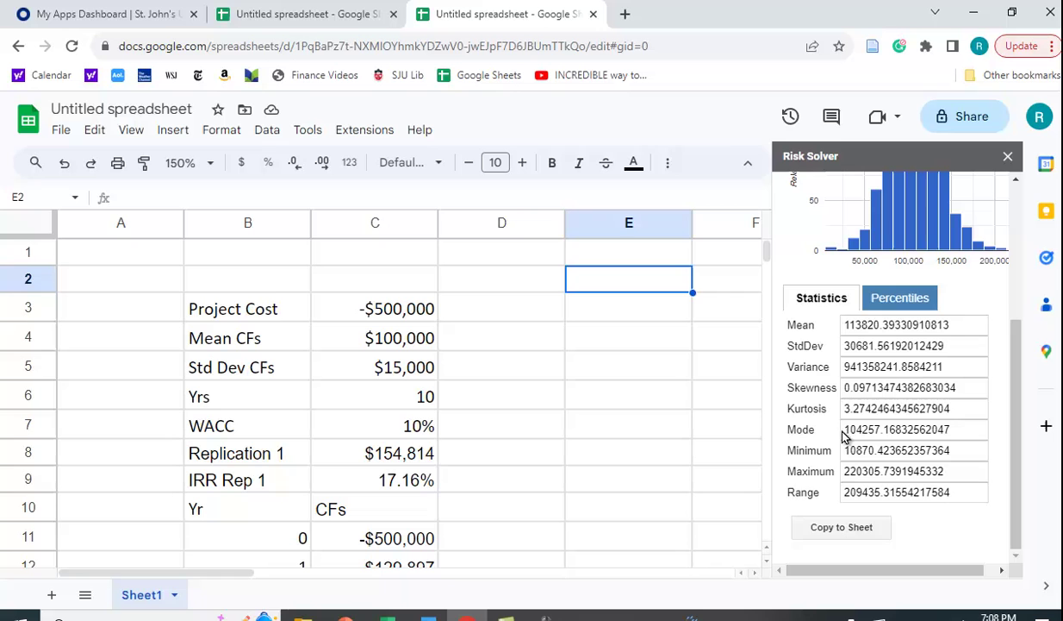
left_click(841, 527)
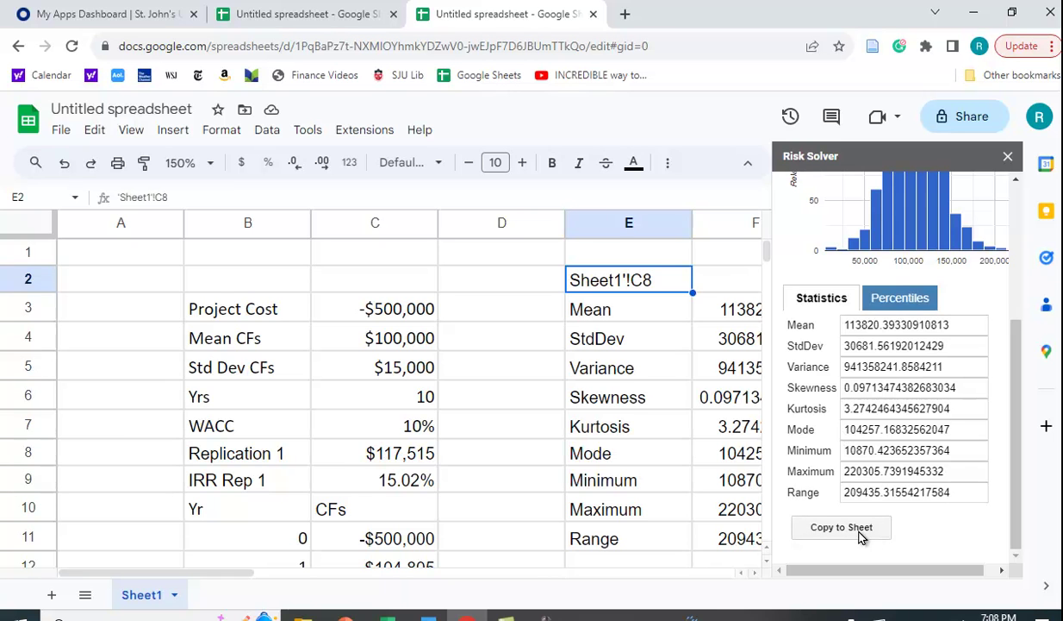
left_click(1007, 156)
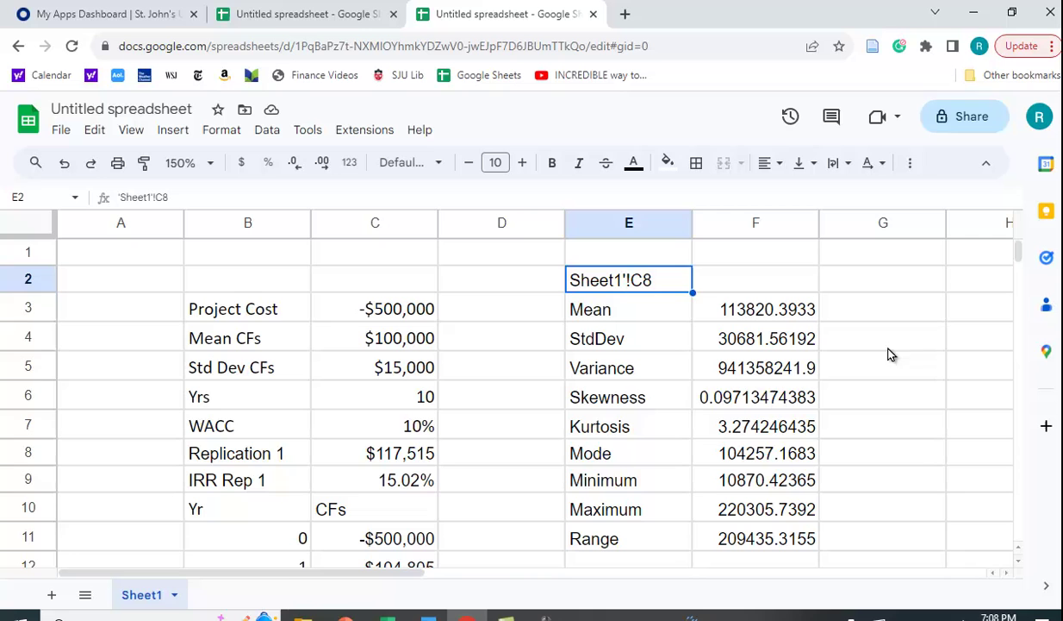
Step: Format the mean and standard deviation in F3:F4 as currency with no decimal places
left_click_drag(741, 309, 765, 340)
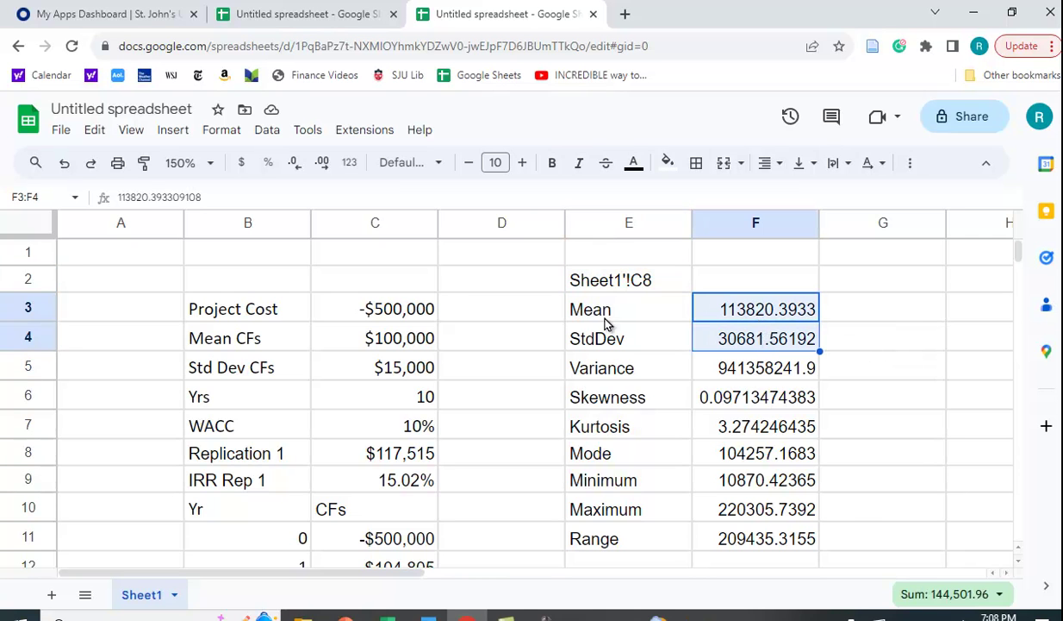
left_click(242, 166)
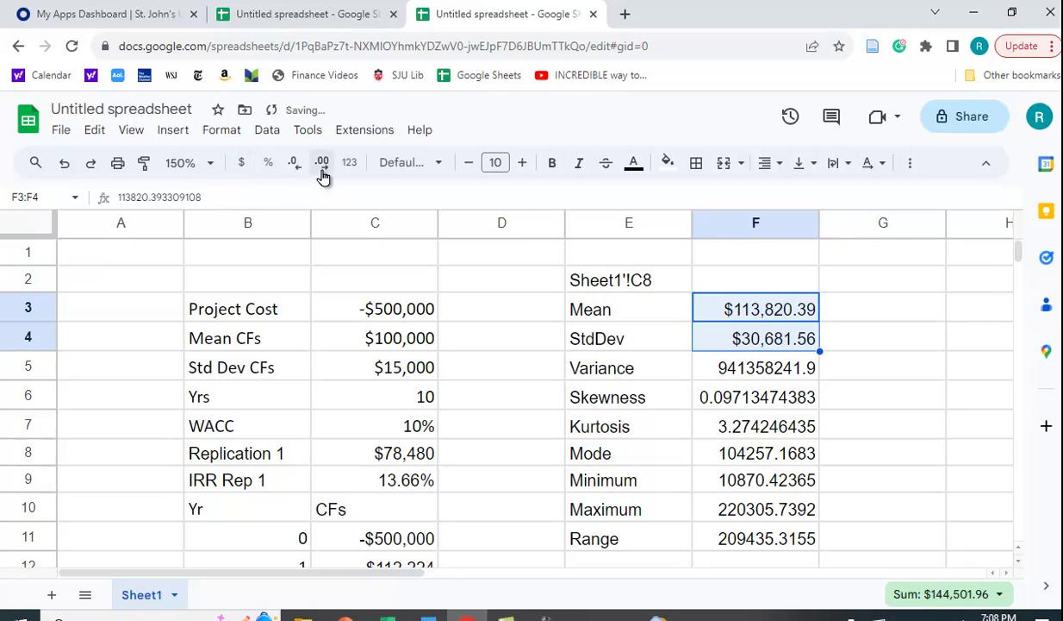
left_click(293, 176)
left_click(293, 175)
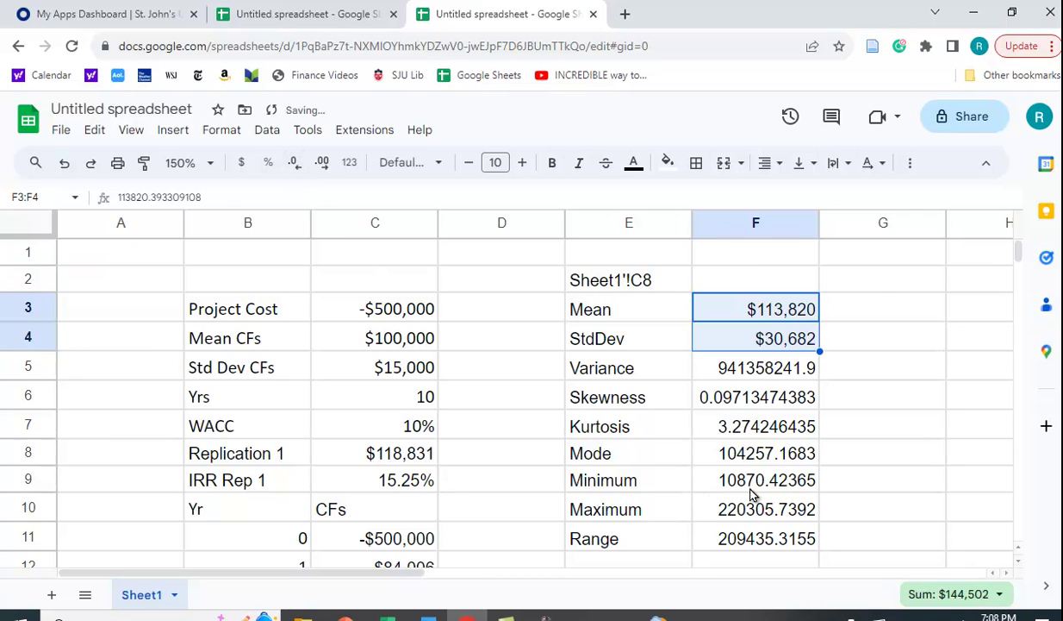
Step: Format the minimum, maximum and range in F9:F11 as currency with no decimal places
left_click_drag(750, 482, 764, 539)
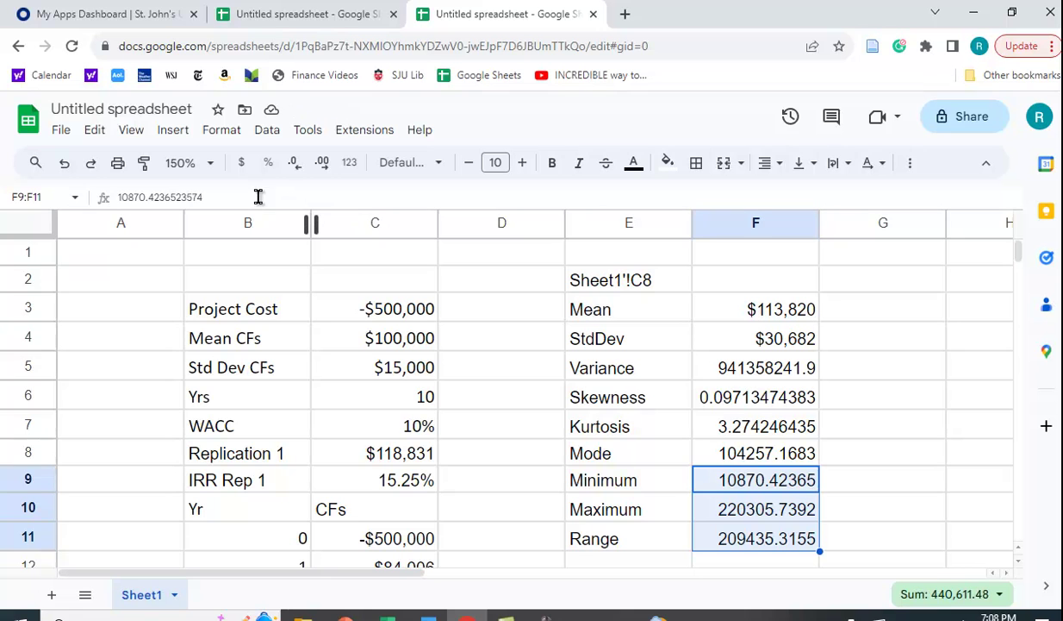
left_click(241, 163)
left_click(294, 162)
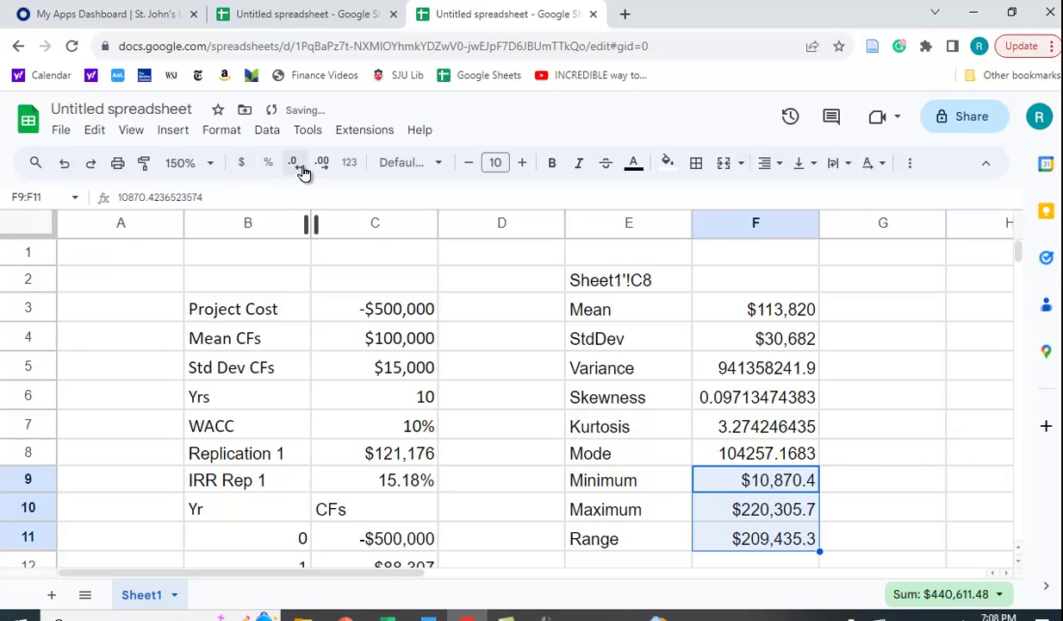
left_click(294, 162)
left_click(890, 288)
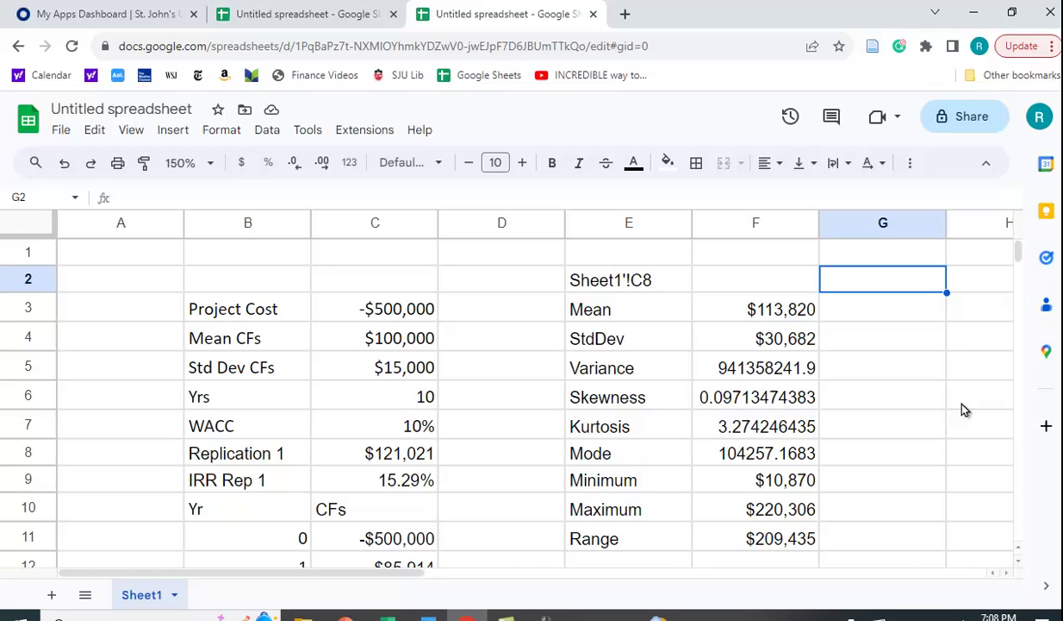
Step: Label the statistics column with the heading NPV in cell F2
left_click(778, 289)
type("NPV")
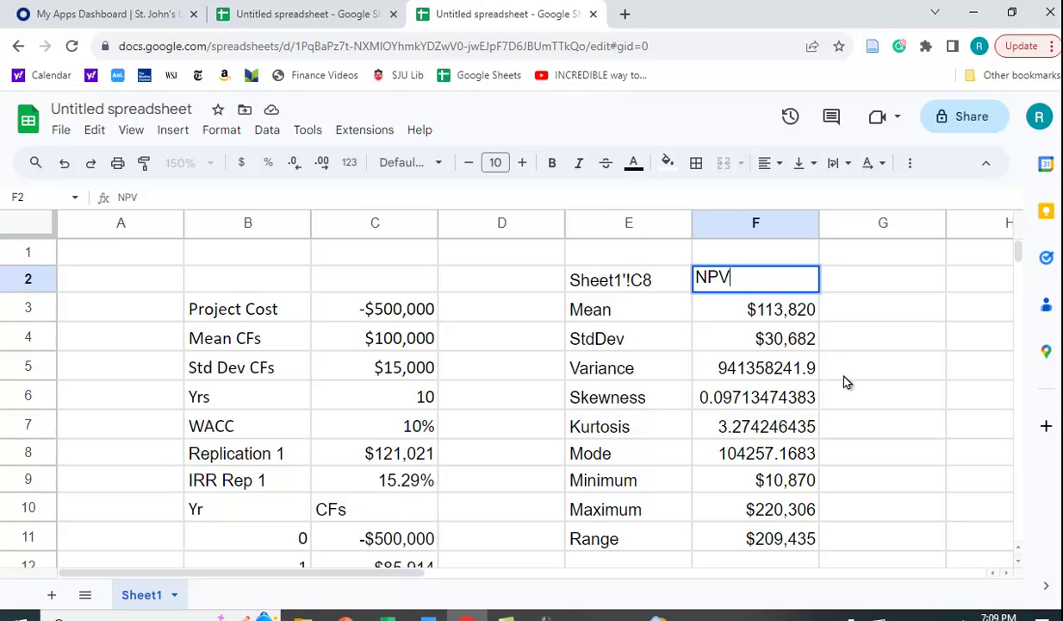
left_click(923, 459)
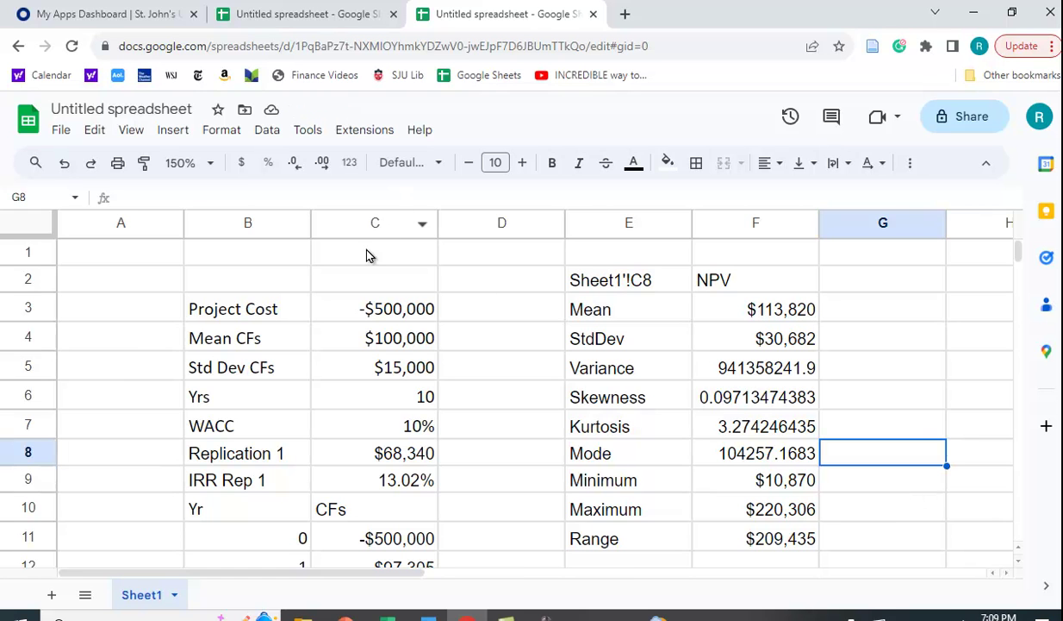
Step: Start the Risk Solver add-on and remove the existing C8 cell from its simulation outputs
left_click(369, 133)
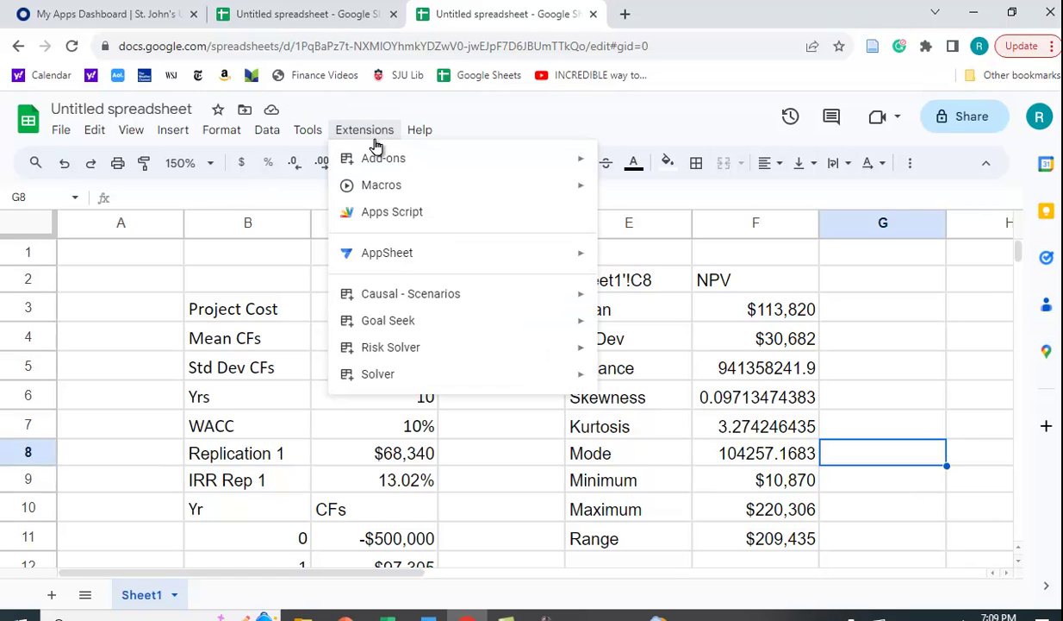
mouse_move(455, 358)
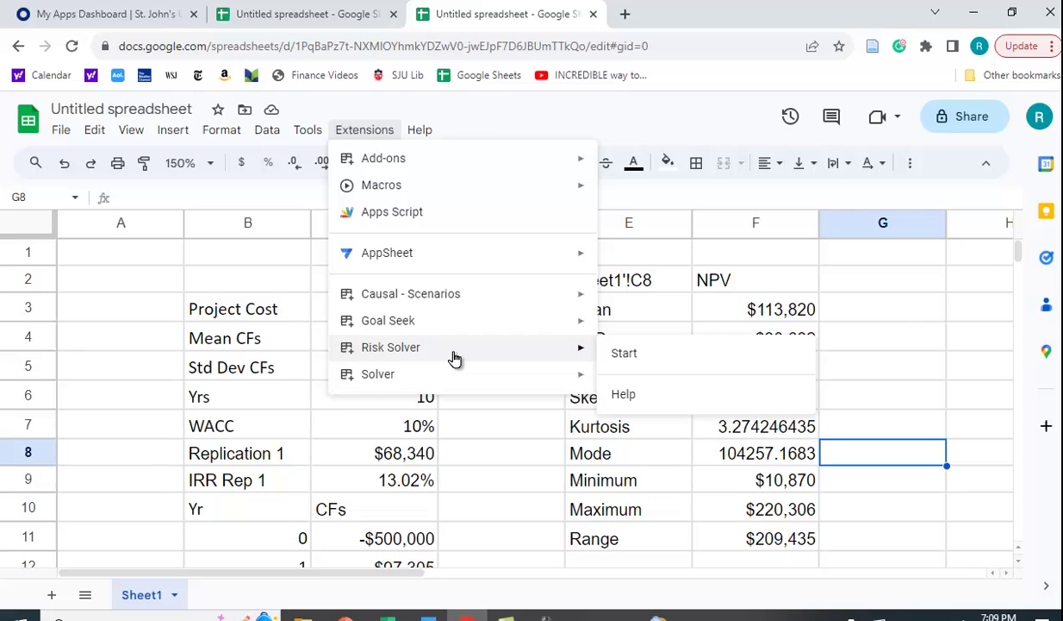
left_click(630, 360)
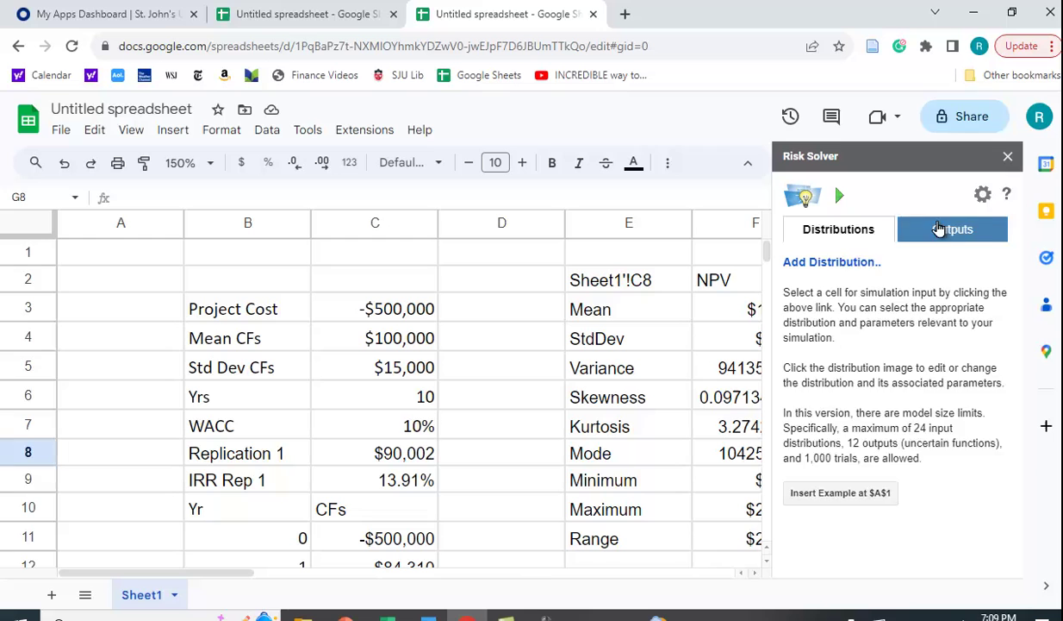
left_click(916, 228)
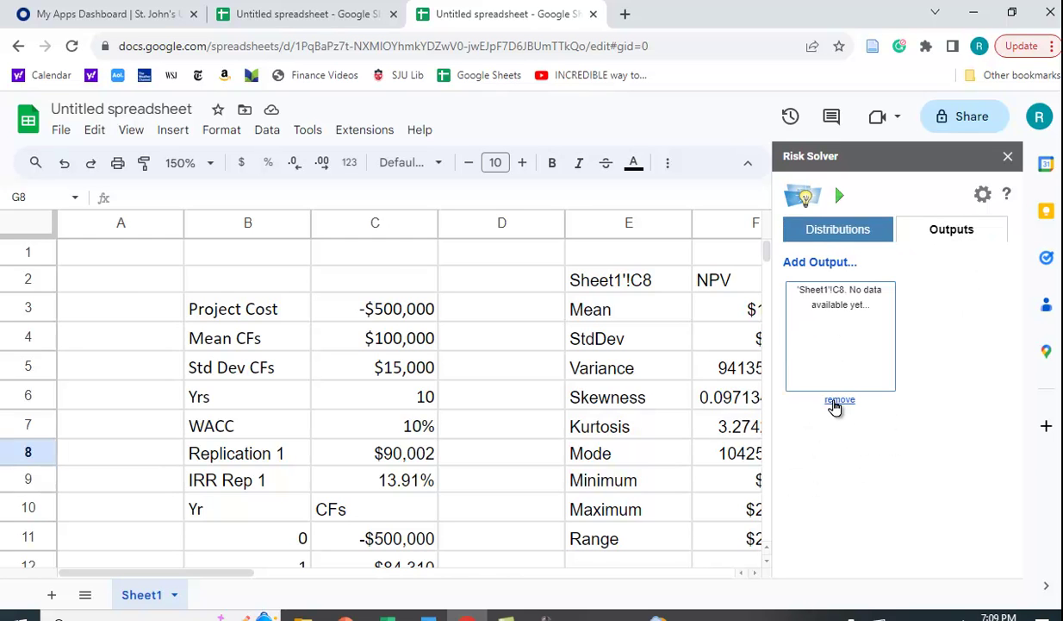
left_click(834, 402)
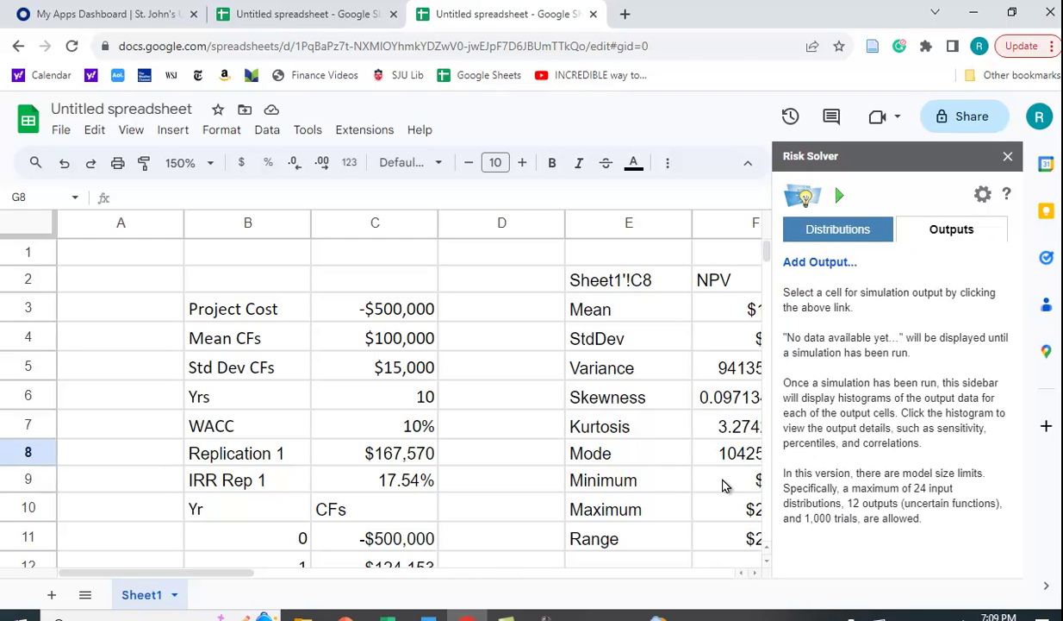
Step: Add the IRR cell C9 as a simulation output and run the simulation
left_click(384, 487)
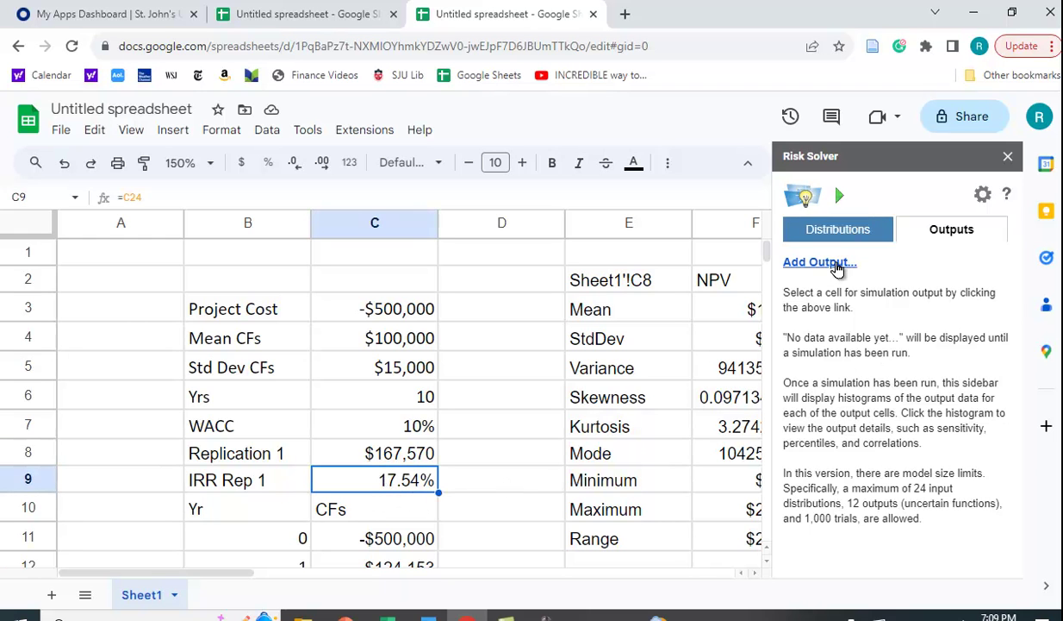
left_click(830, 268)
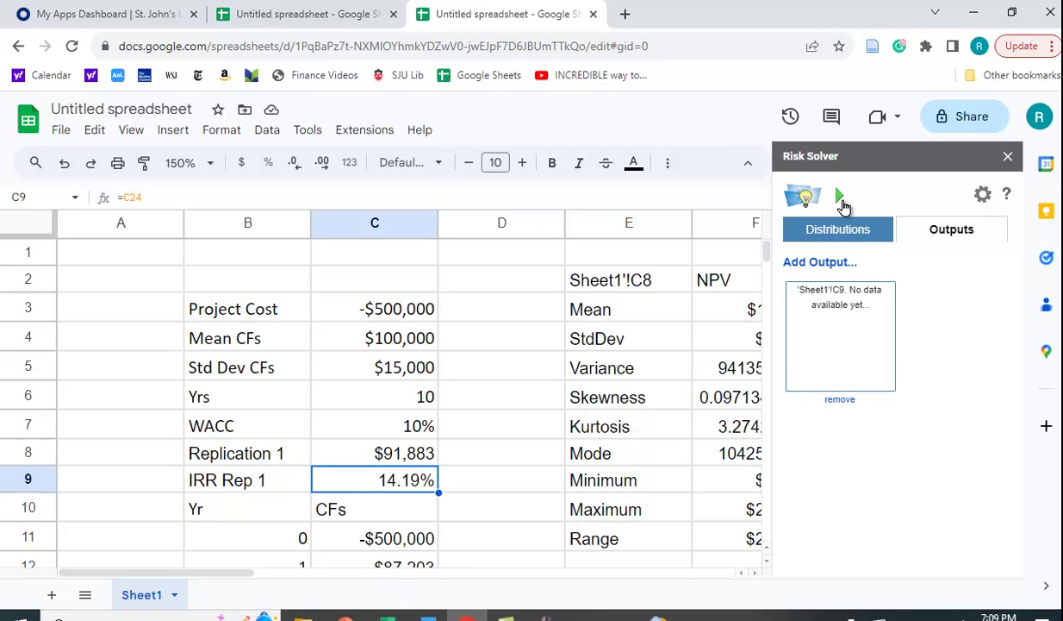
left_click(843, 201)
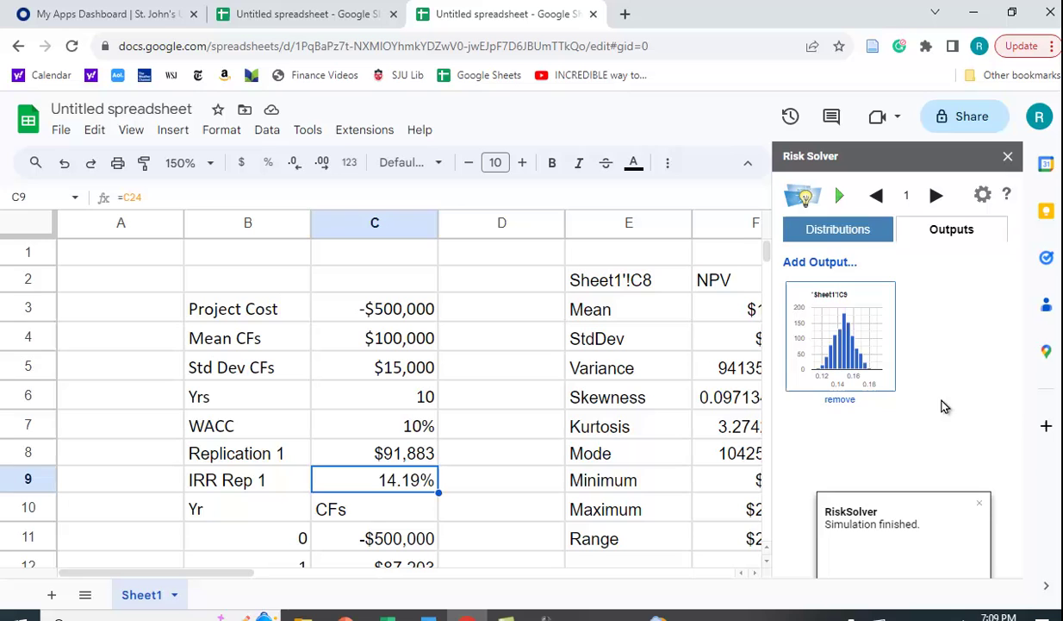
Step: Copy the C9 simulation statistics into the sheet starting at cell G2, and close Risk Solver
left_click(887, 347)
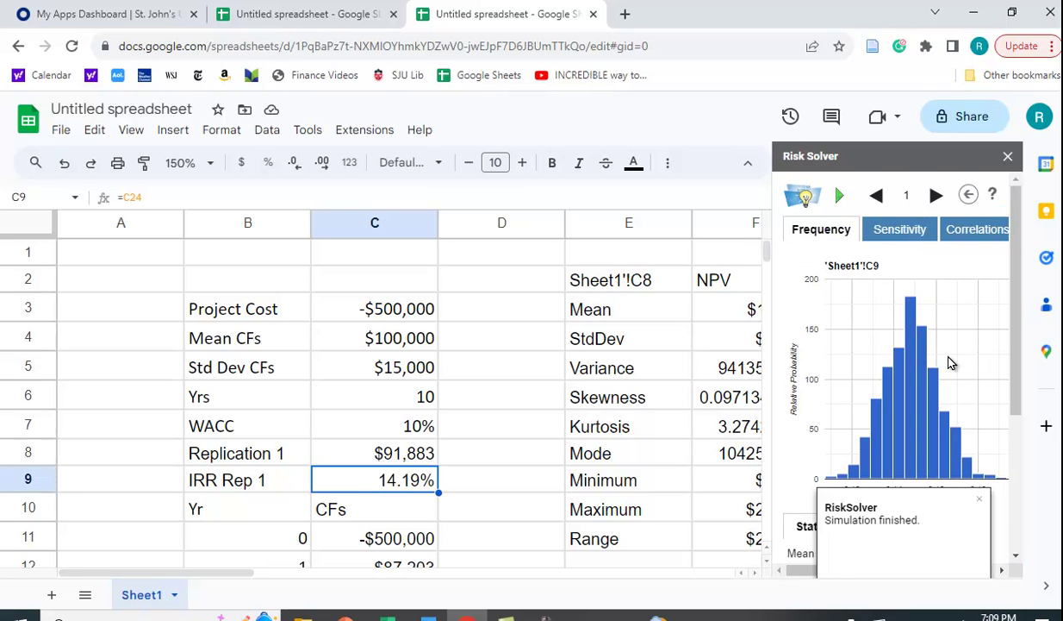
scroll(952, 344, "down", 5)
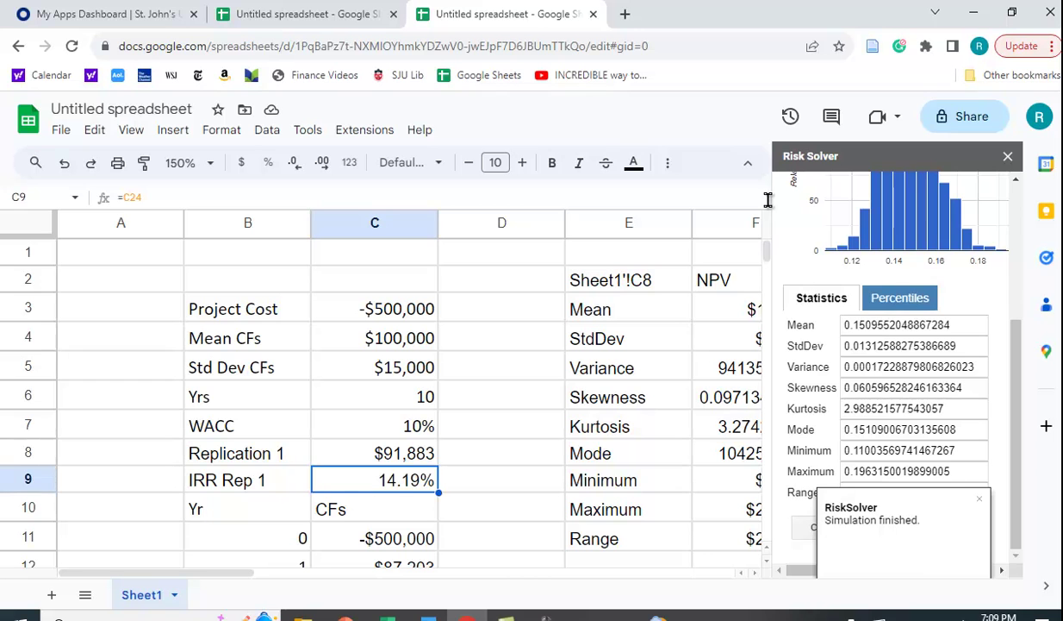
mouse_move(259, 564)
left_mouse_down()
mouse_move(310, 587)
mouse_move(273, 579)
left_mouse_up()
scroll(515, 445, "up", 7)
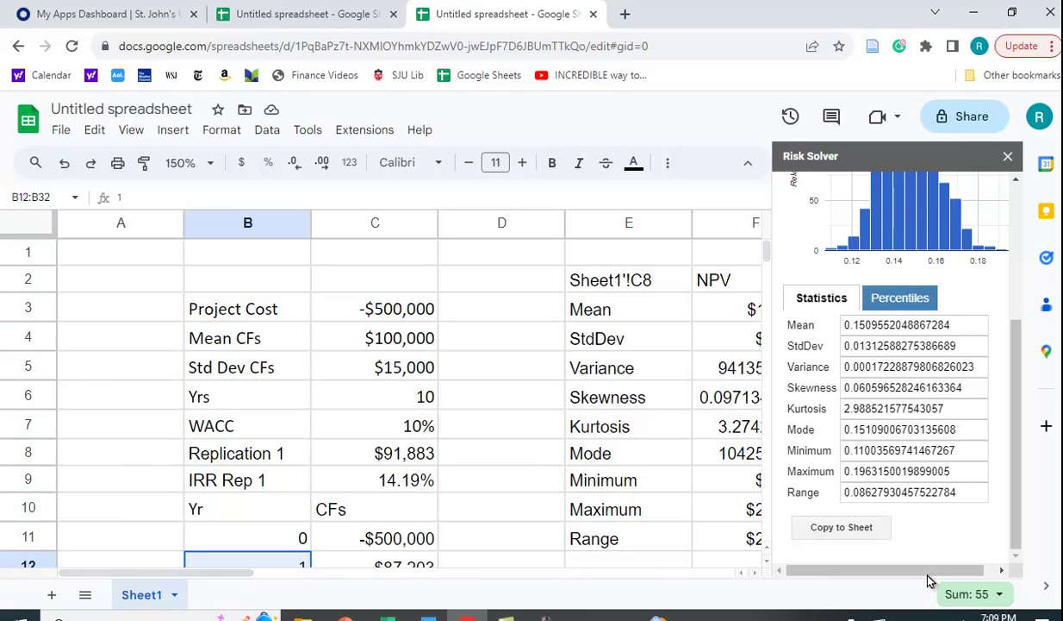
left_click_drag(237, 575, 325, 586)
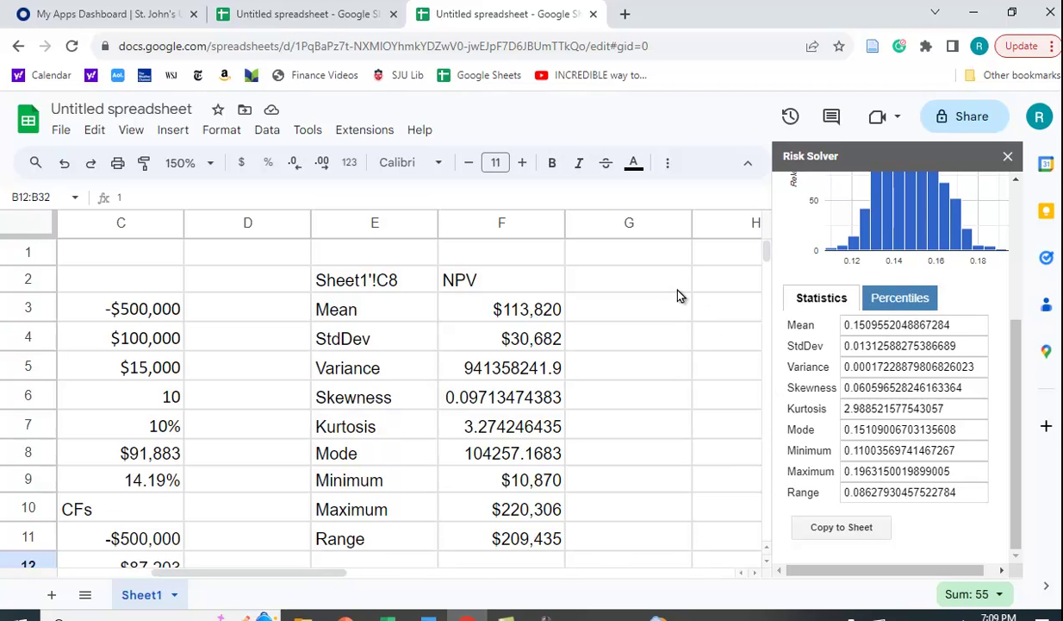
left_click(648, 281)
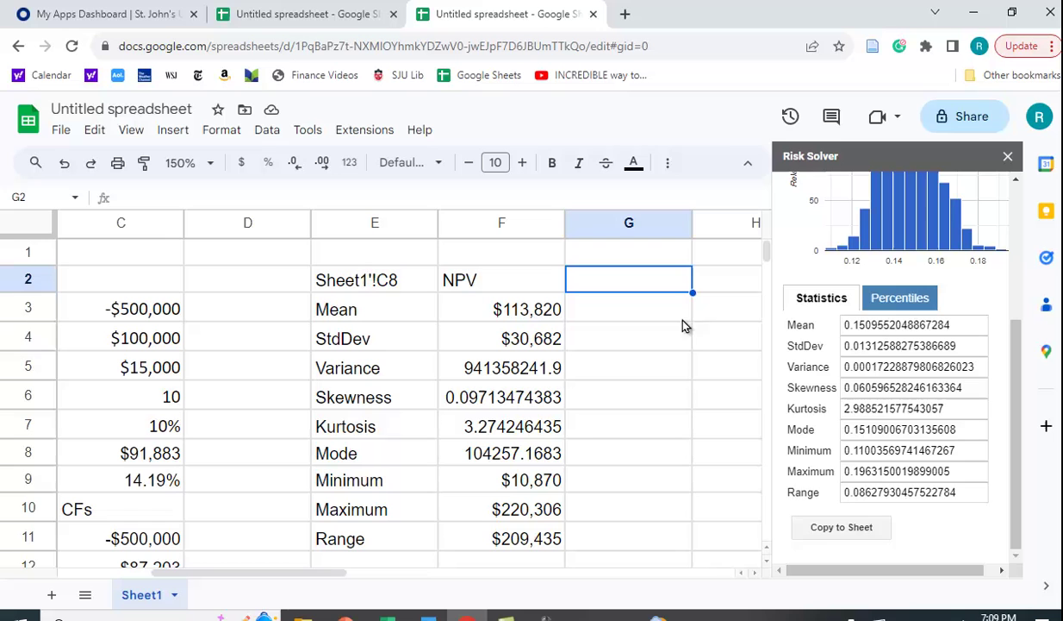
left_click(846, 527)
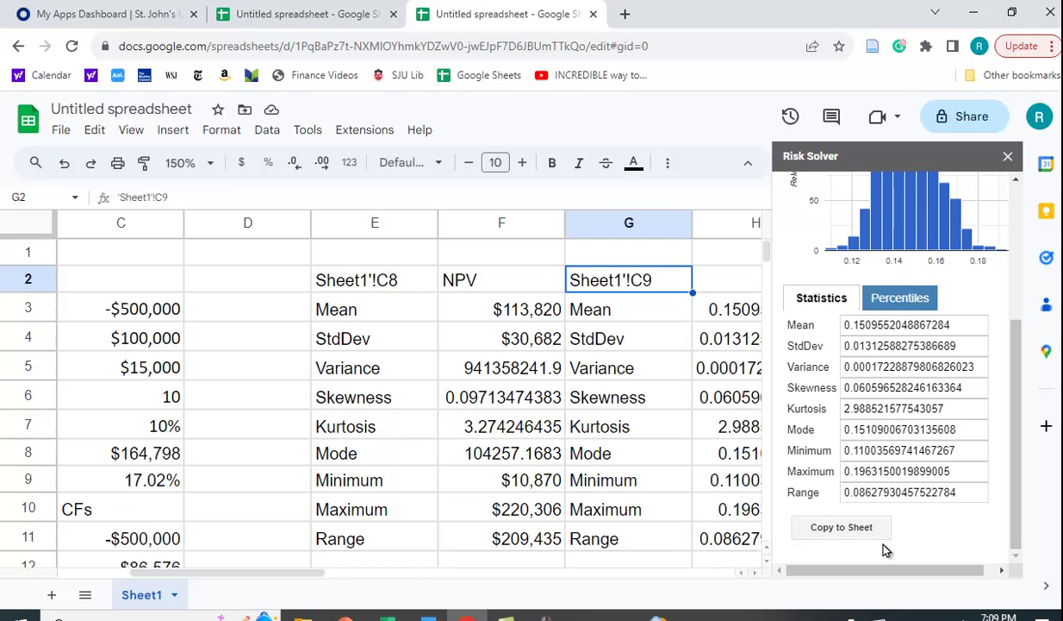
mouse_move(985, 234)
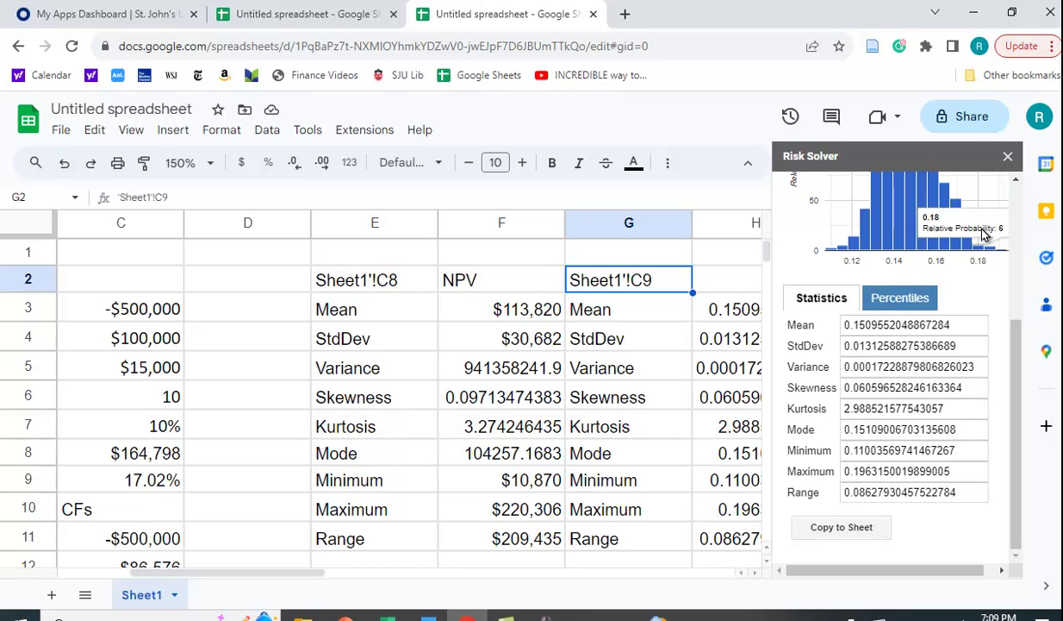
left_click(1007, 156)
Step: Format the mean and standard deviation in H3:H4 and the minimum, maximum and range in H9:H11 as percentages
left_click_drag(755, 310, 730, 335)
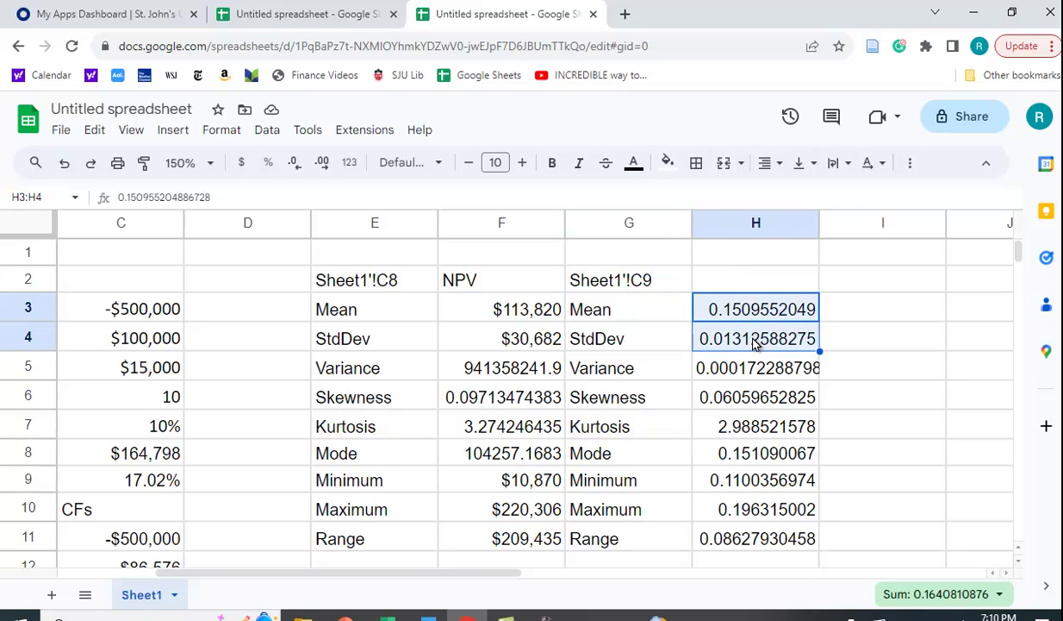
left_click(268, 163)
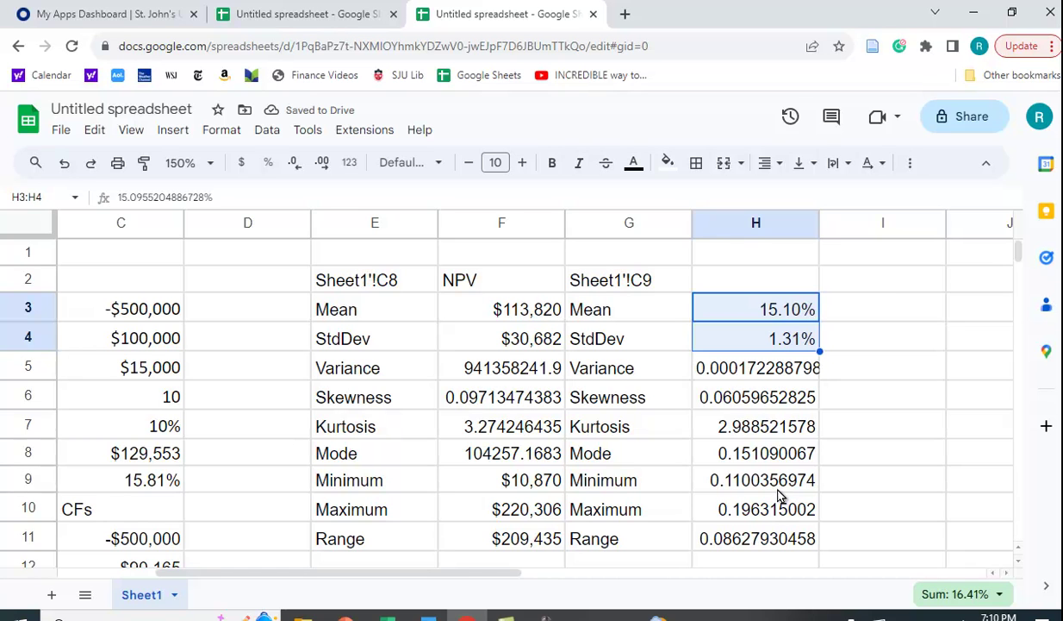
left_click_drag(778, 492, 781, 536)
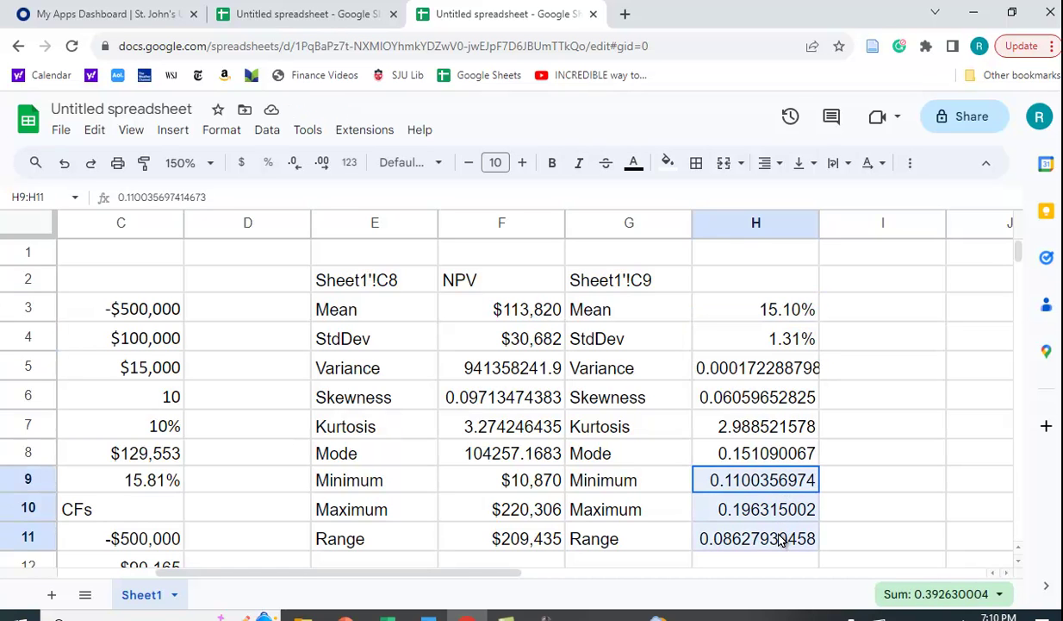
left_click(268, 164)
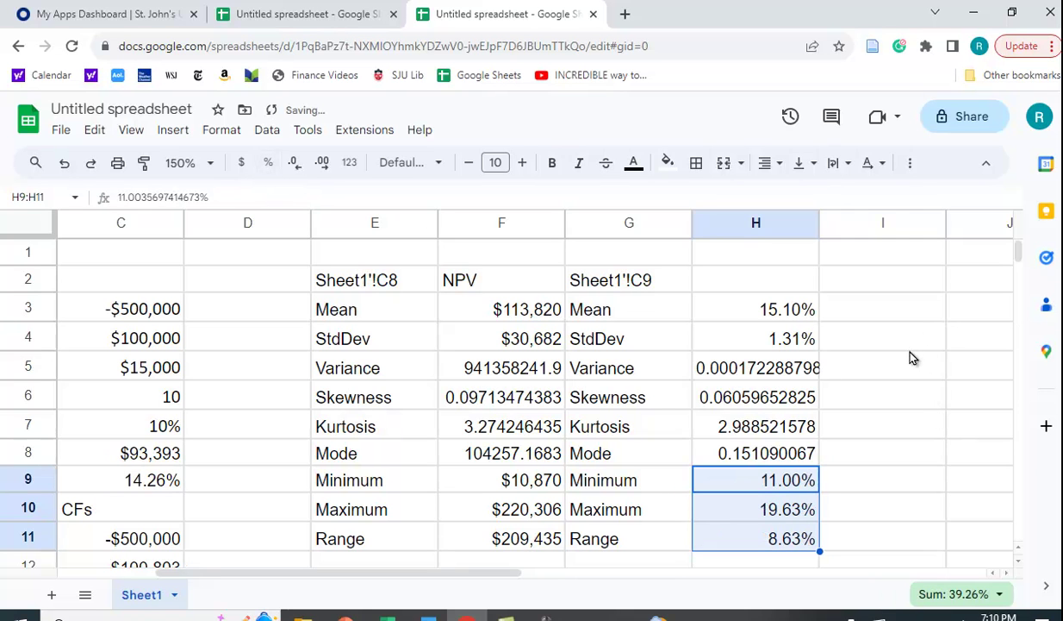
Step: Label the second statistics column with the heading IRR in cell H2
left_click(773, 284)
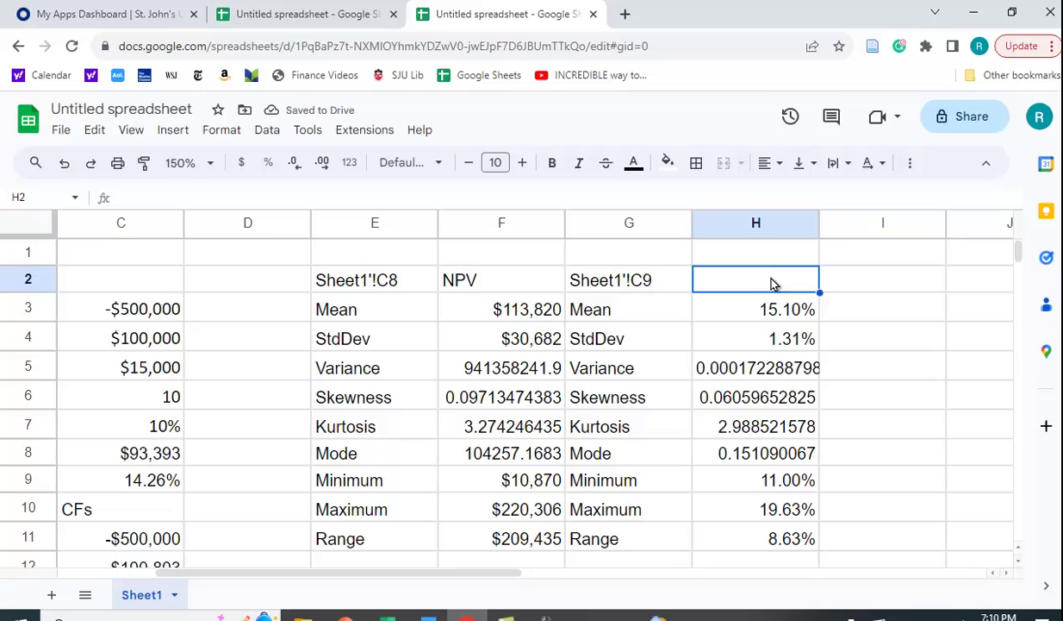
type("IRR")
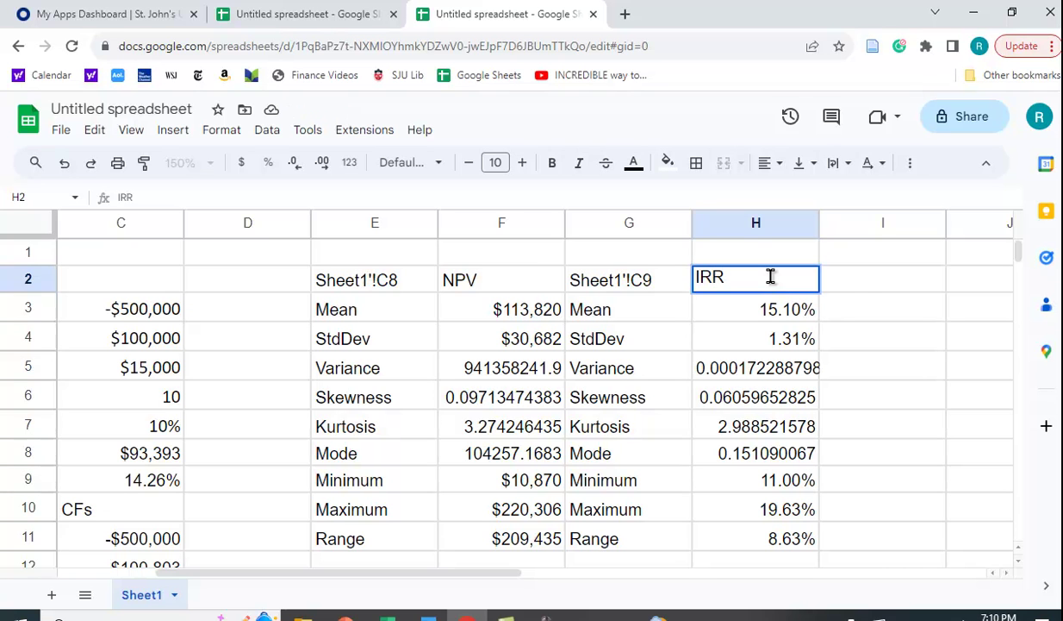
left_click(914, 310)
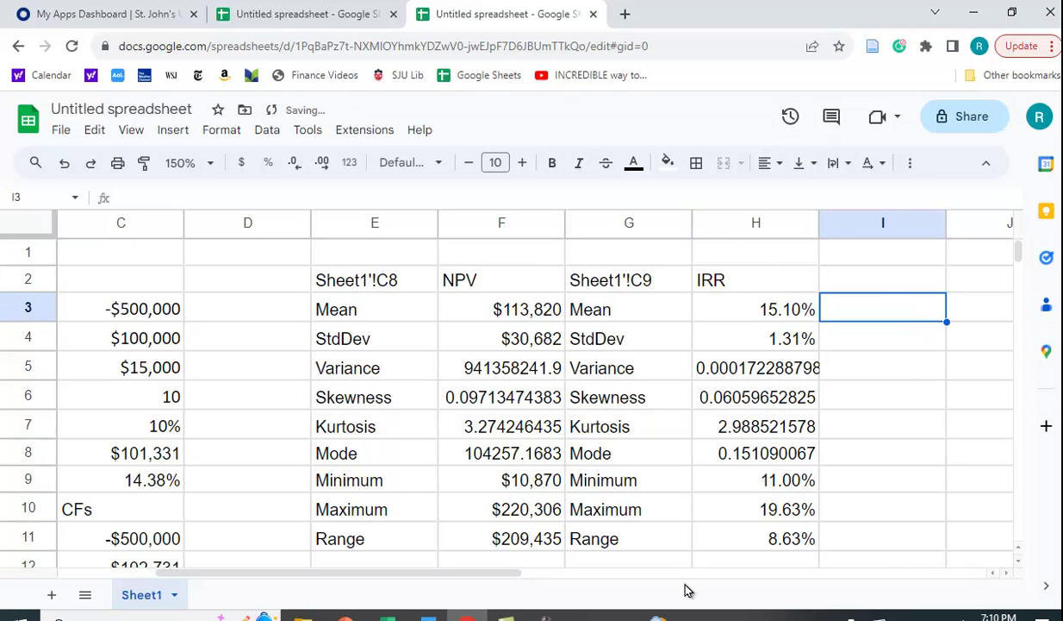
Step: Switch to the Monte Carlo NPV workbook in Excel, compare its NPV and IRR summary with the sheet's statistics, and minimize it
mouse_move(387, 617)
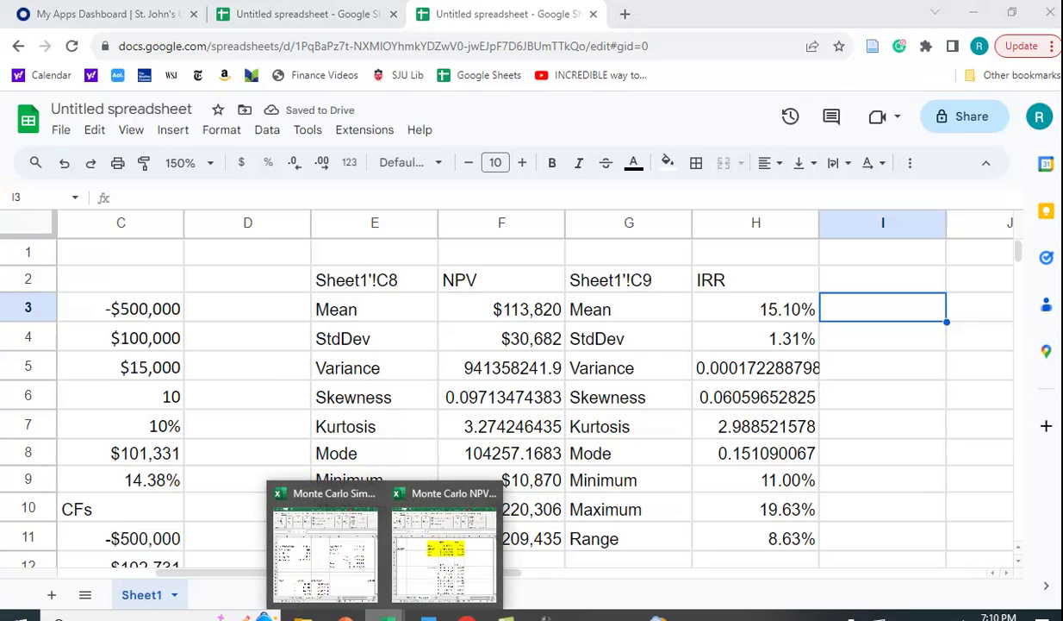
left_click(427, 549)
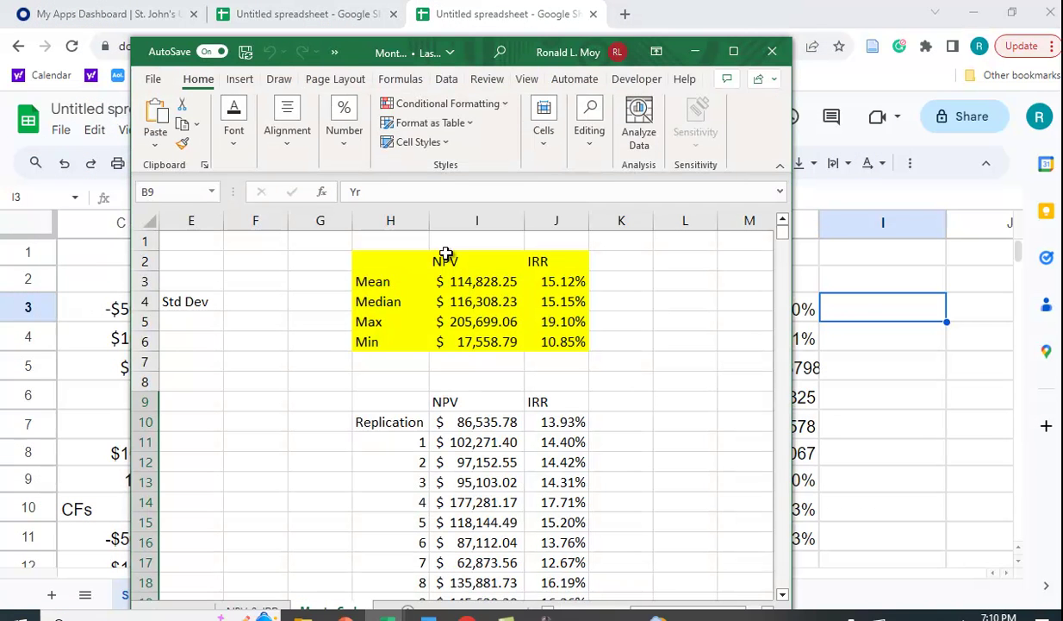
left_click_drag(466, 50, 982, 80)
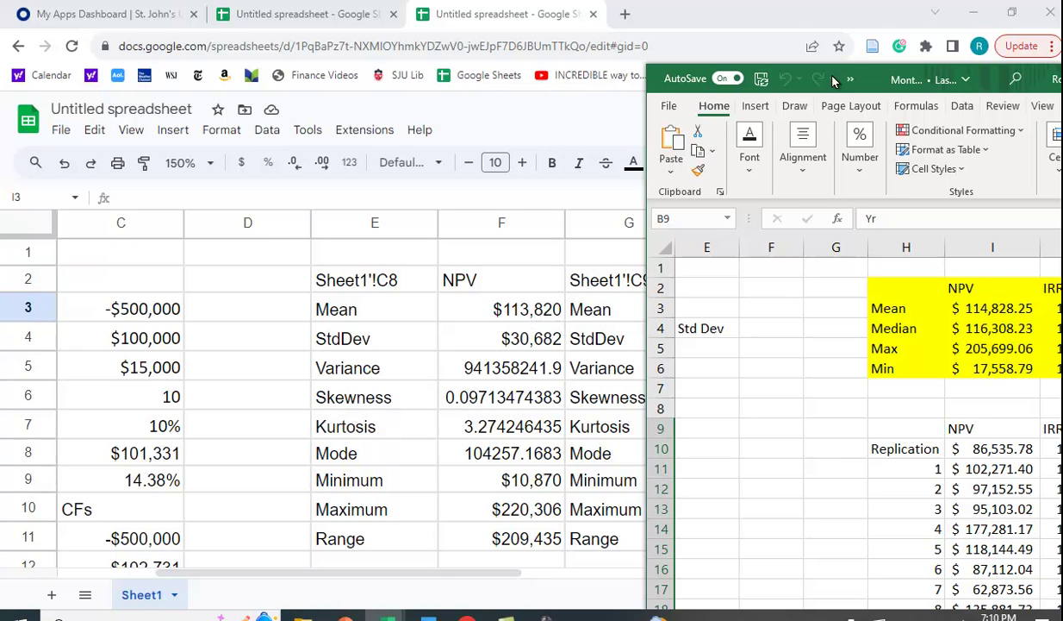
left_click_drag(990, 82, 307, 67)
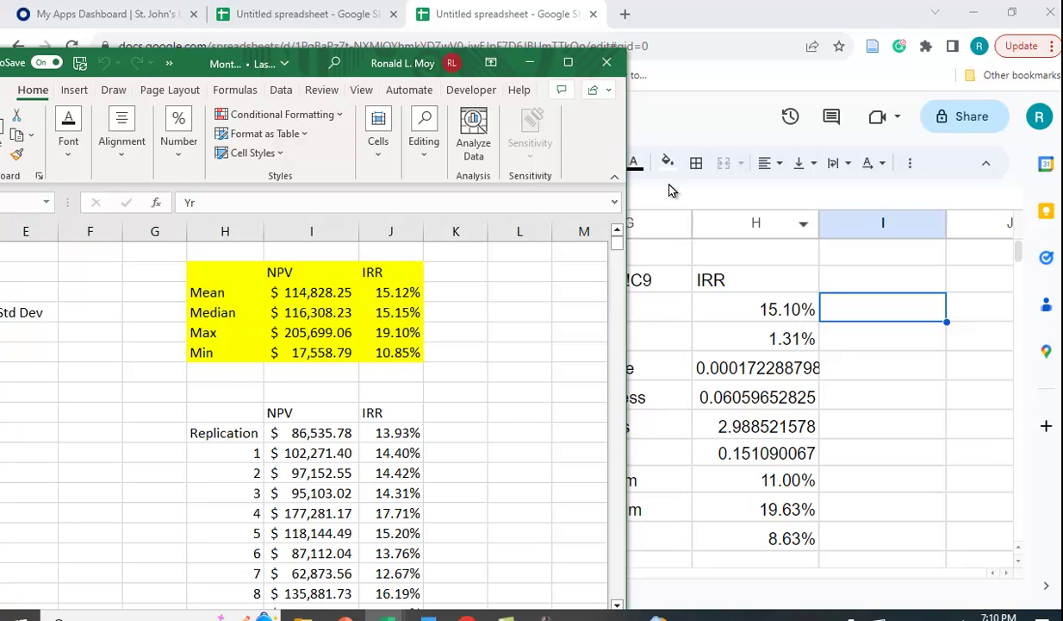
left_click(529, 63)
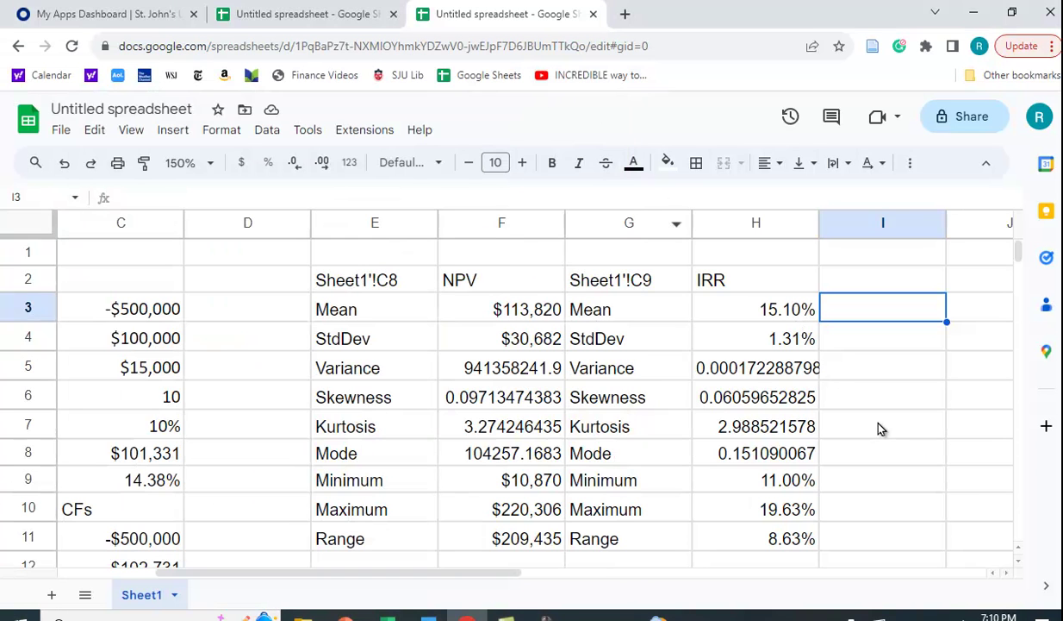